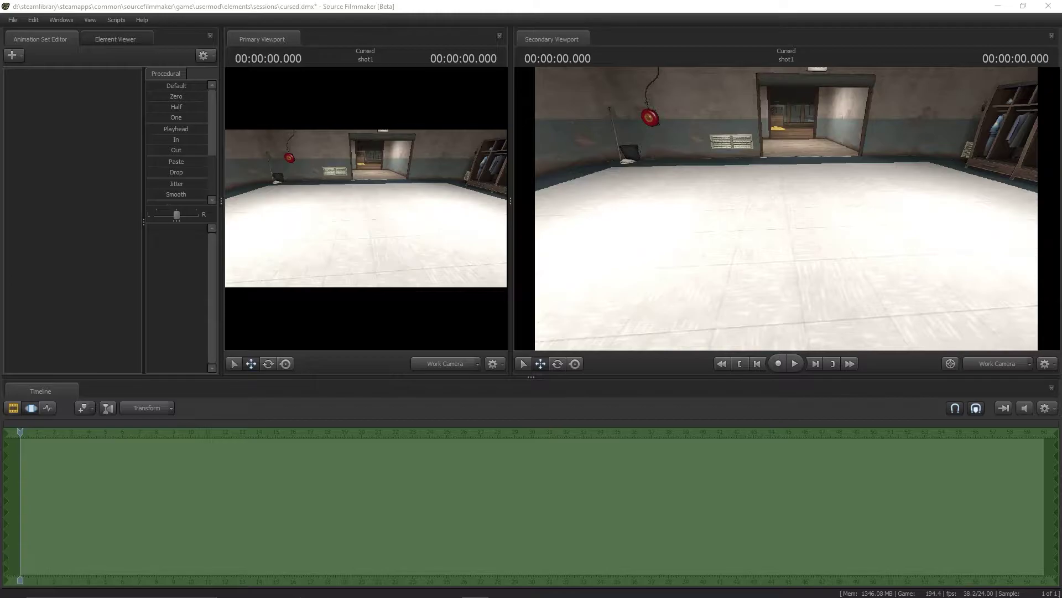
Turn the work camera around the locker room to face the EXIT doorway
mouse_move(618, 194)
left_mouse_down()
mouse_move(598, 192)
mouse_move(631, 187)
mouse_move(601, 192)
left_mouse_up()
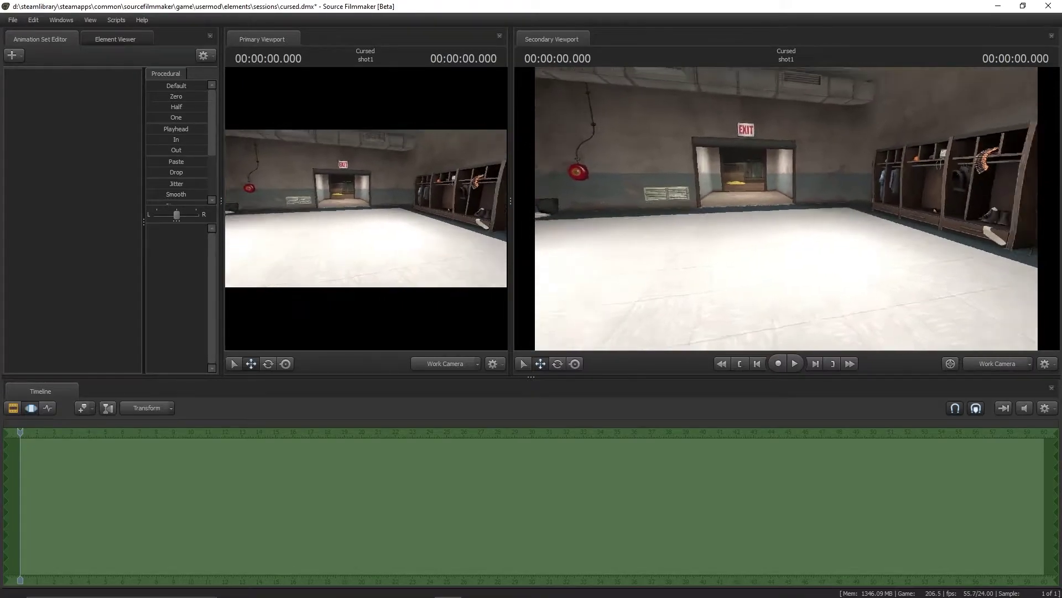
mouse_move(601, 192)
left_mouse_down()
mouse_move(785, 209)
mouse_move(772, 195)
left_mouse_up()
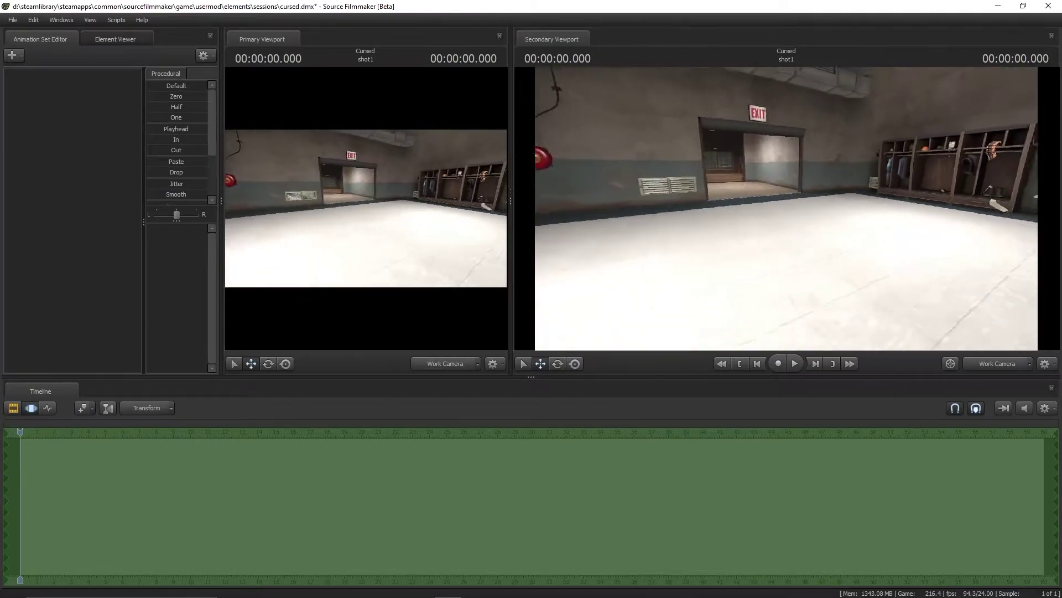
left_click_drag(786, 208, 786, 208)
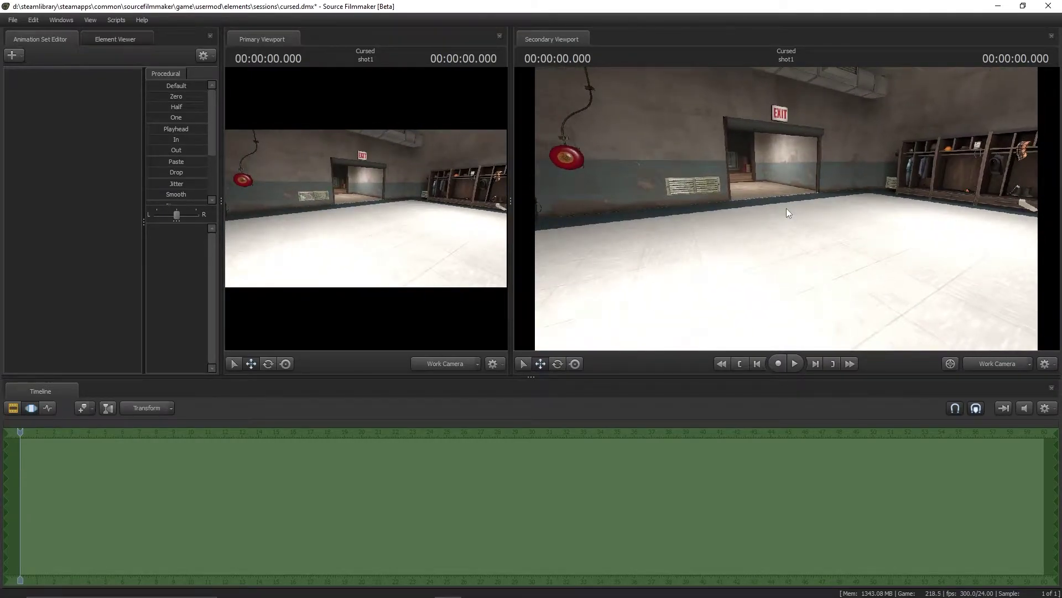
left_click_drag(673, 214, 672, 213)
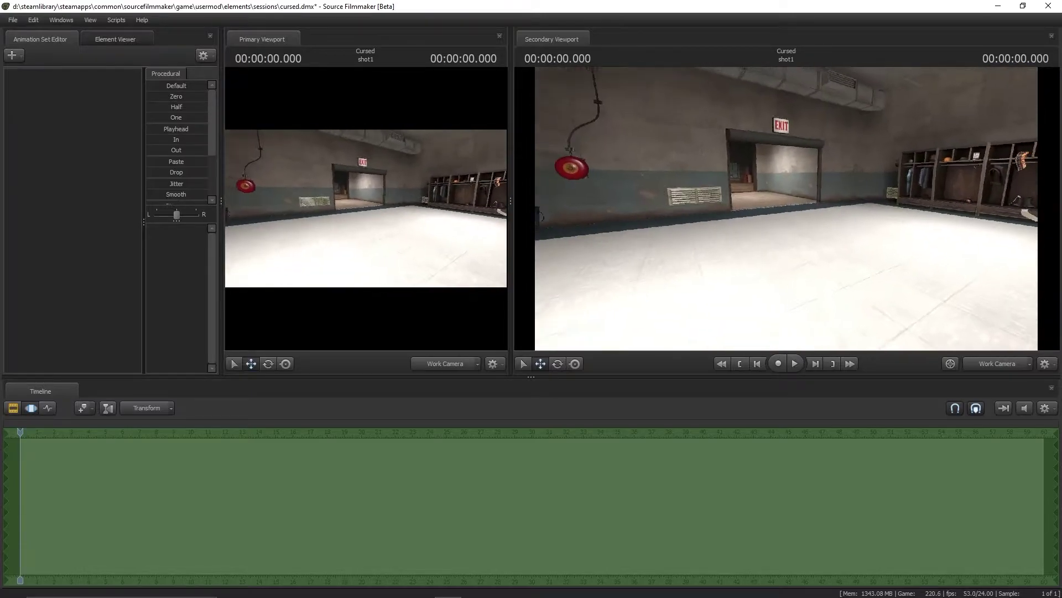
left_click_drag(786, 209, 787, 208)
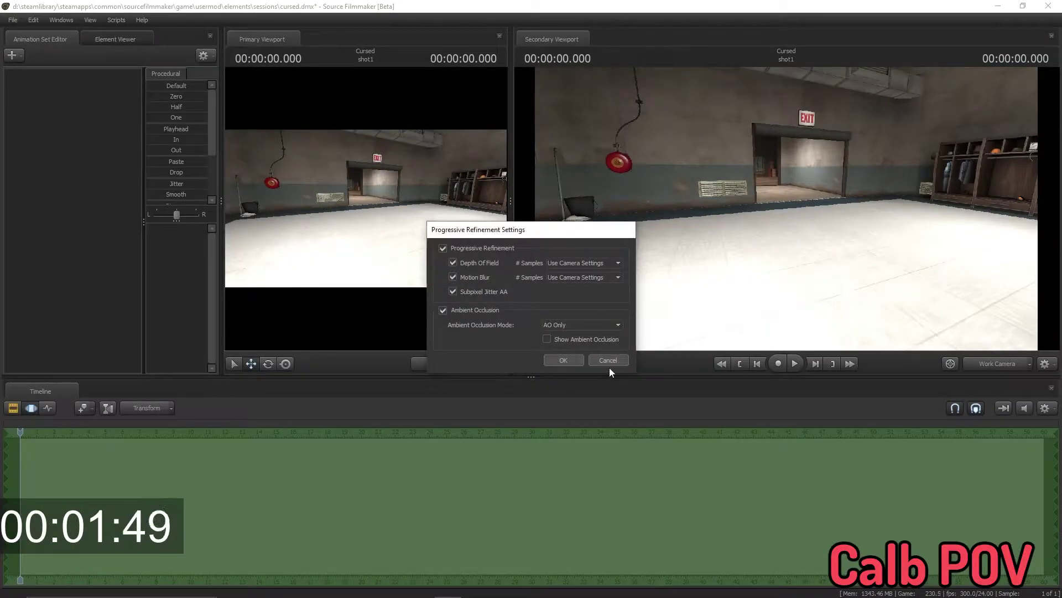
Cancel the Progressive Refinement Settings dialog without changing anything
left_click(608, 360)
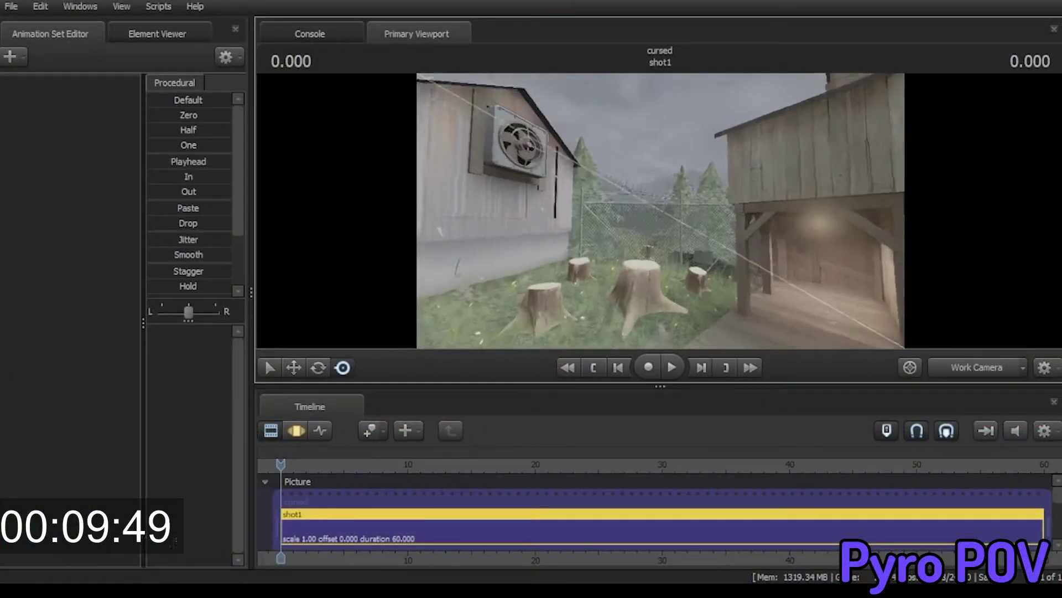
left_click(13, 62)
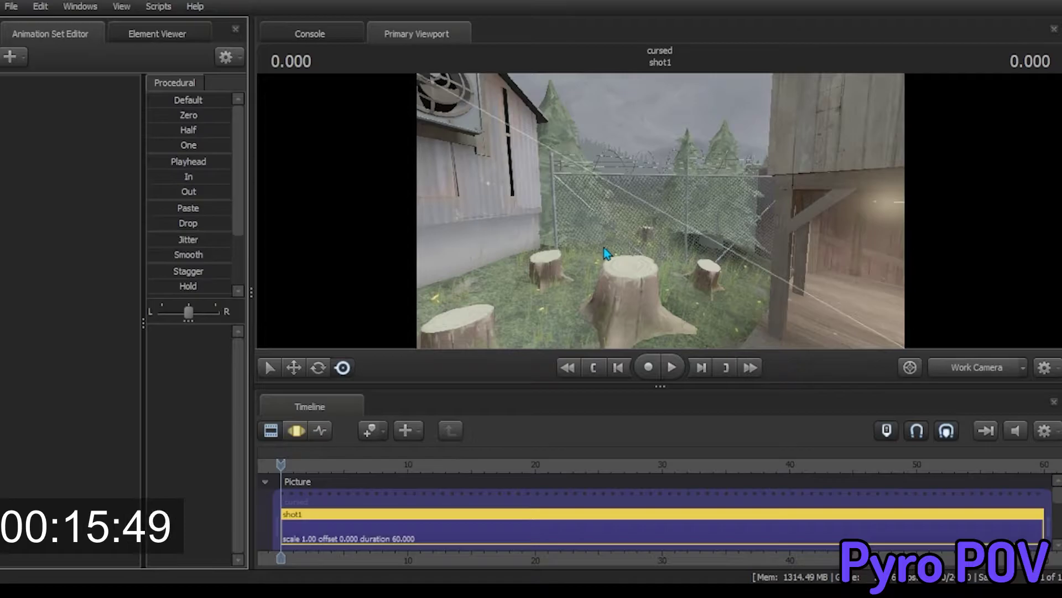
right_click_drag(606, 253, 605, 253)
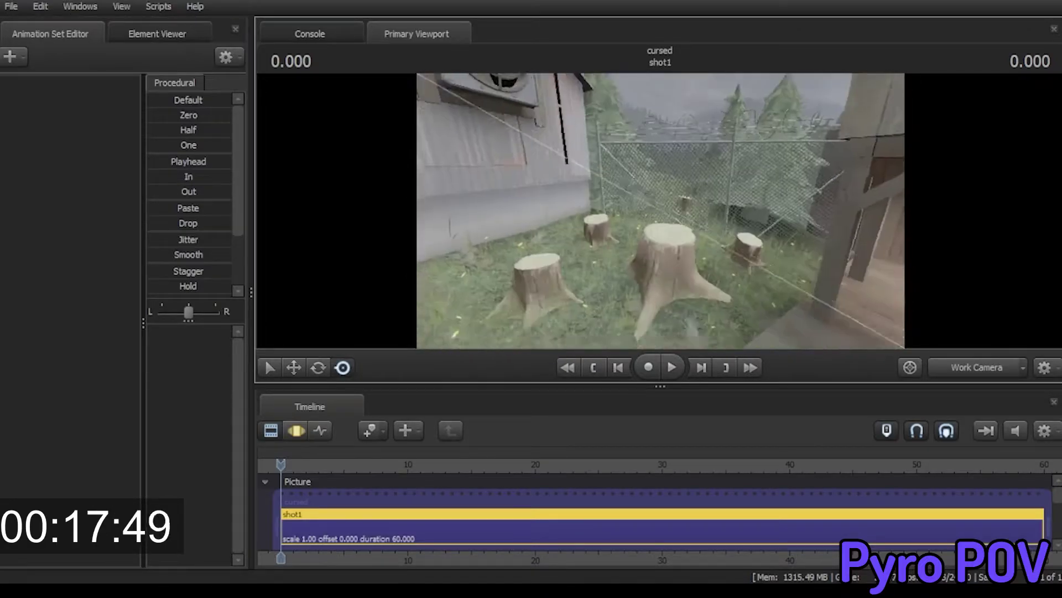
left_click_drag(605, 254, 605, 253)
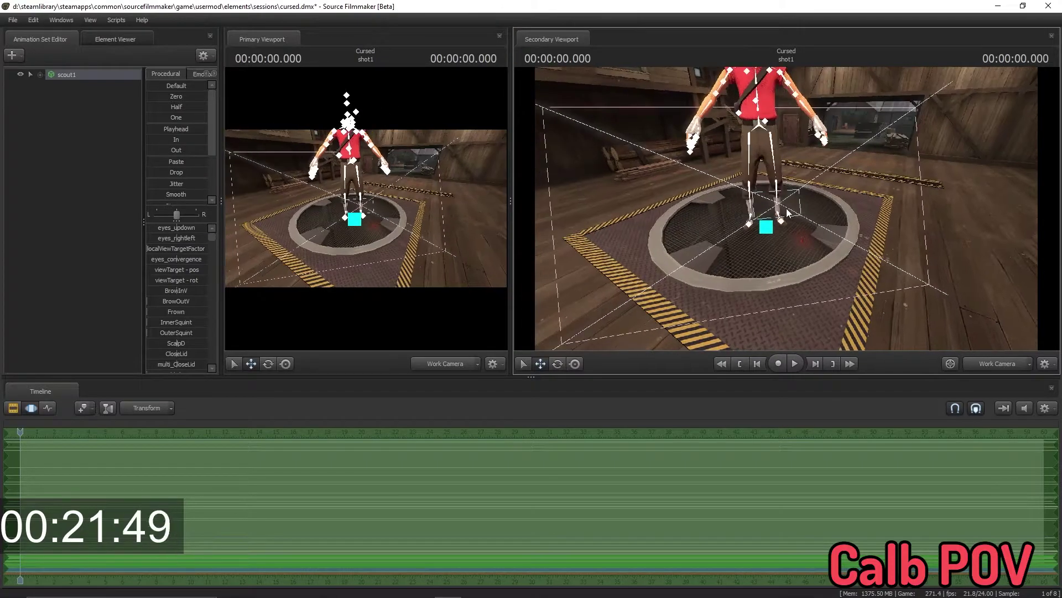
Slide the Scout left across the platform, toggling rotate mode, then pull the view back
left_click_drag(781, 245, 803, 247)
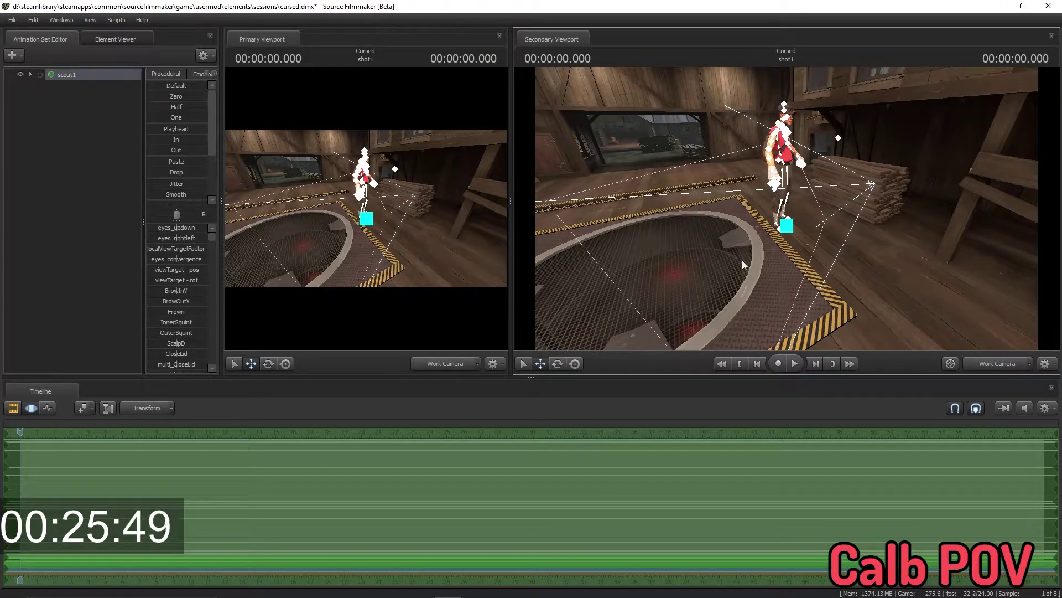
left_click_drag(786, 224, 803, 220)
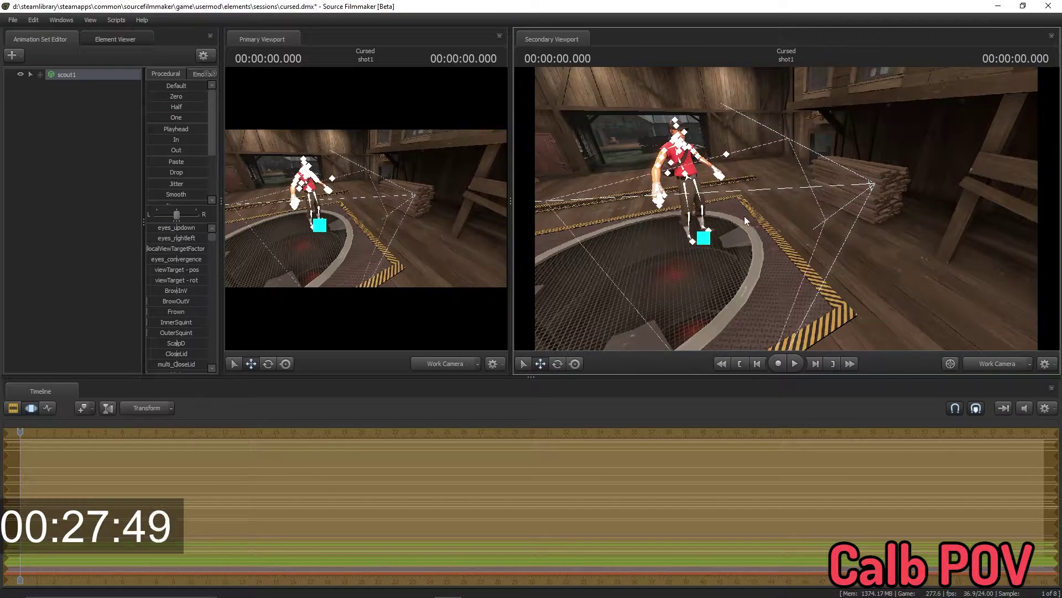
key("e")
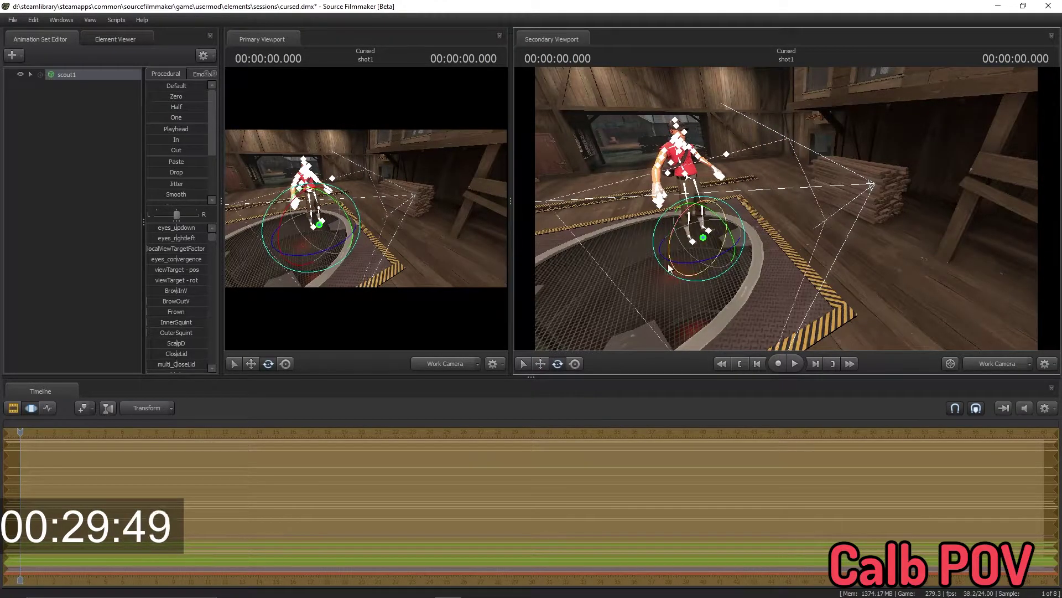
key("q")
left_click_drag(599, 319, 600, 319)
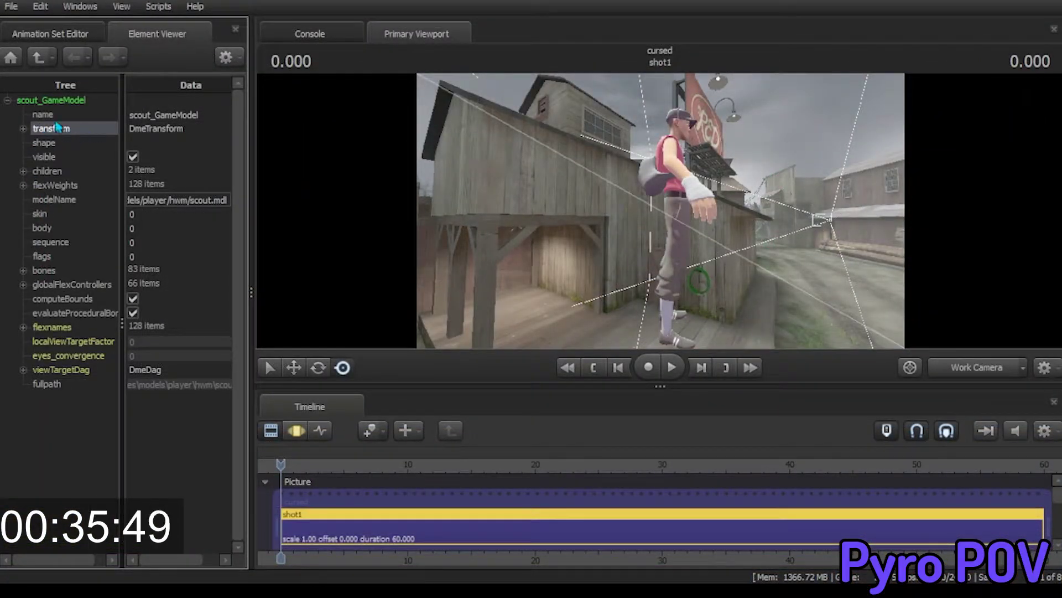
Select scout_GameModel in the Element Viewer and move the view around the Scout
left_click(41, 104)
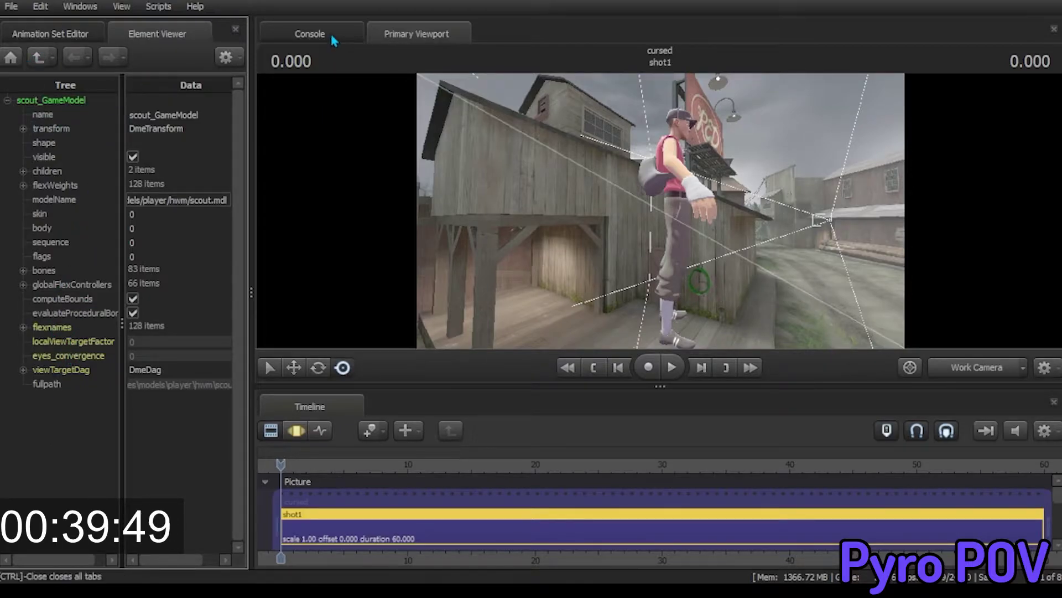
left_click_drag(774, 282, 747, 249)
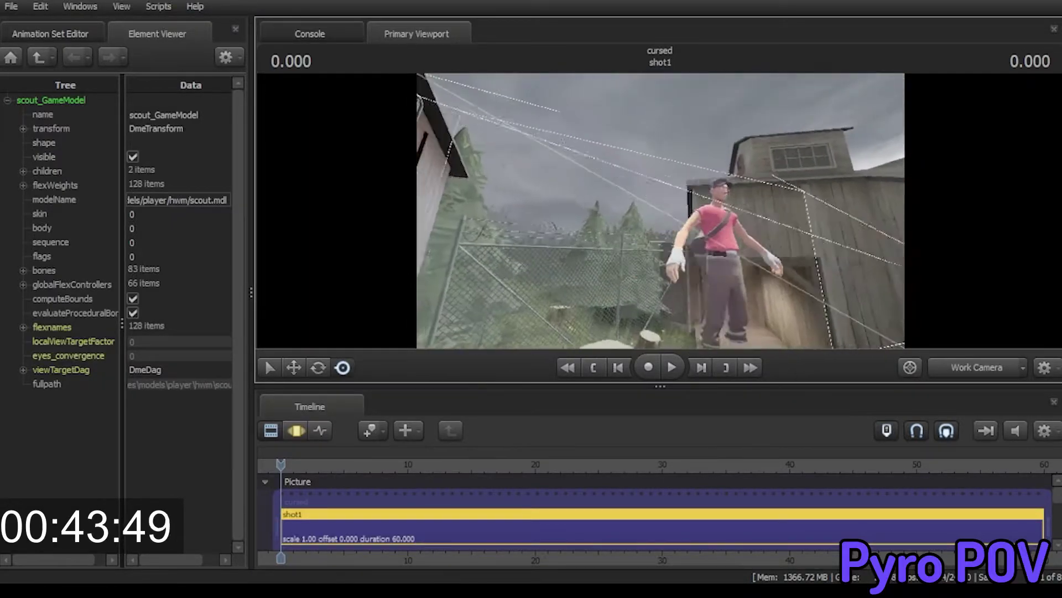
left_click_drag(747, 250, 747, 249)
Show the Motion Editor and select the Scout's pelvis control with the Move tool
left_click(296, 430)
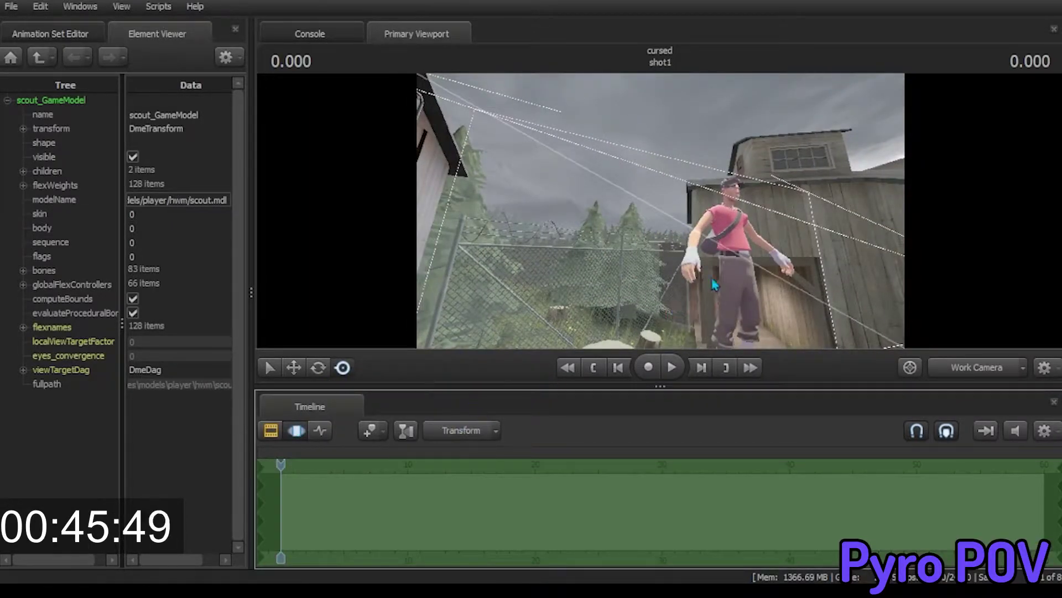
left_click_drag(712, 284, 721, 205)
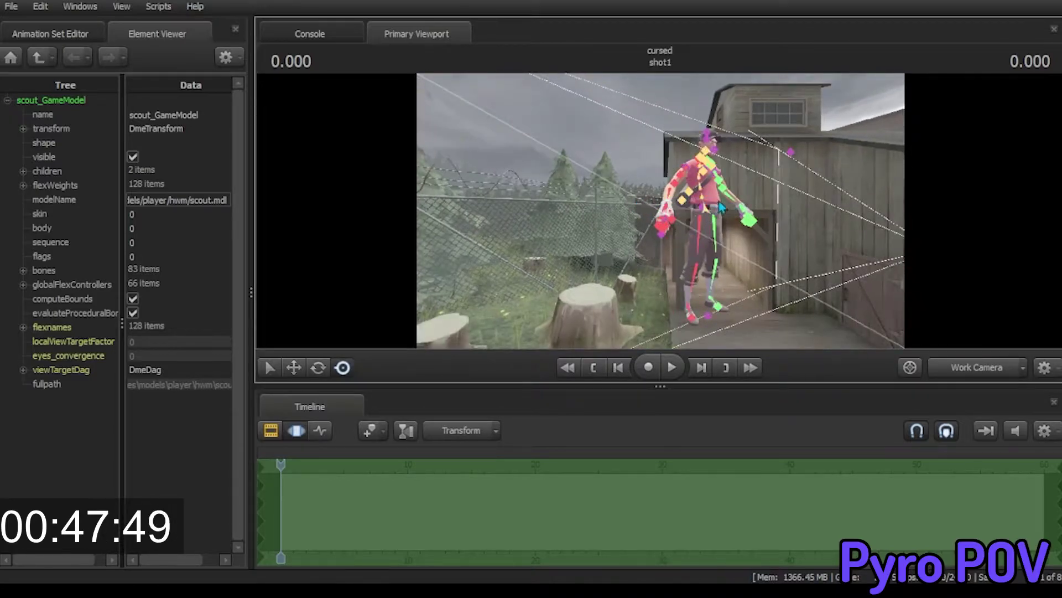
left_click(704, 216)
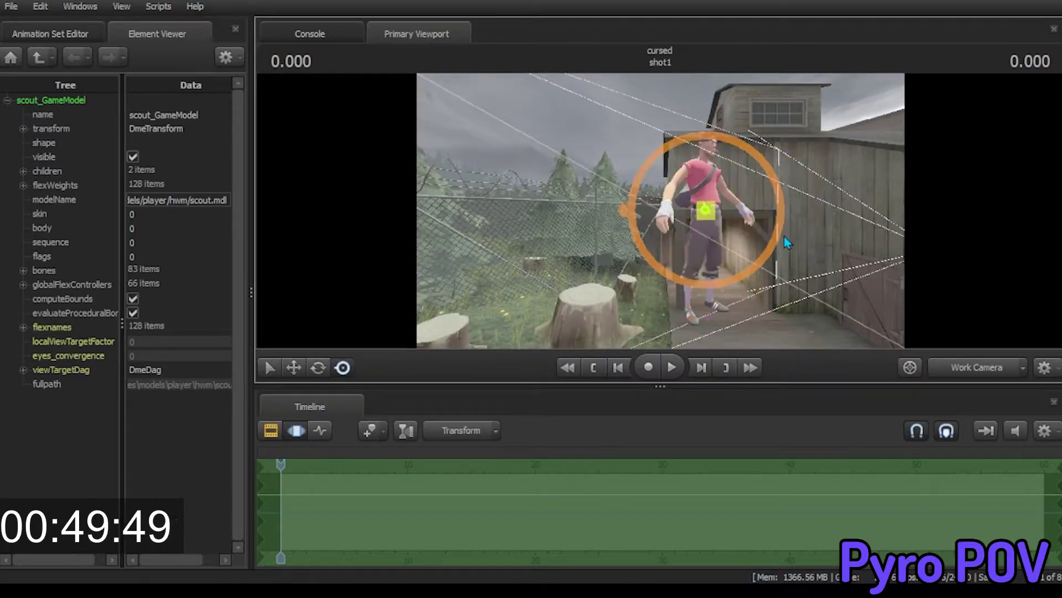
left_click(294, 367)
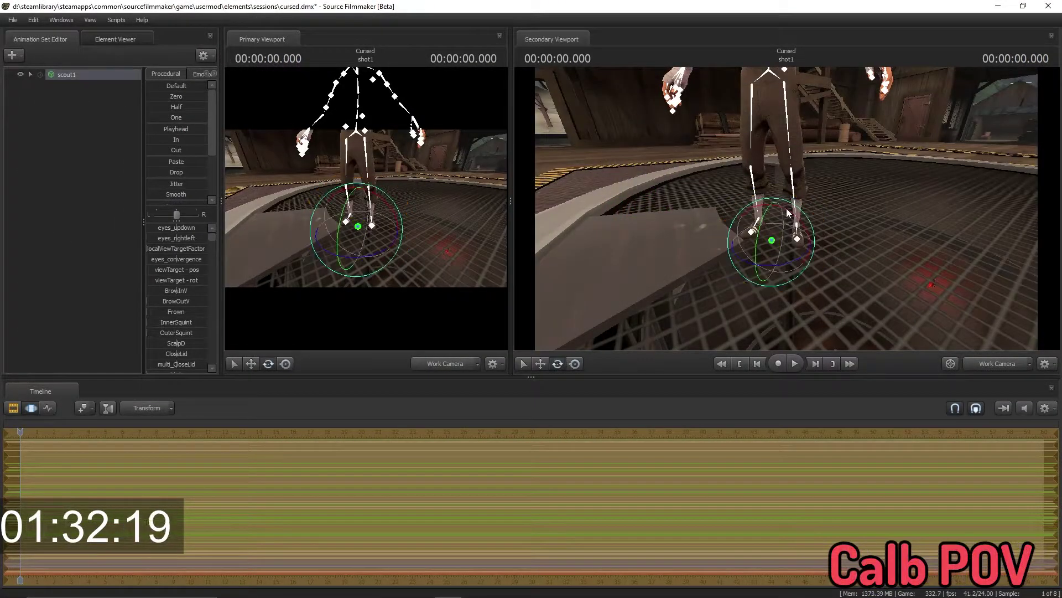
Apply rig_biped_simple to scout1, select it, and nudge the Heavy onto the stump
key("q")
right_click(72, 71)
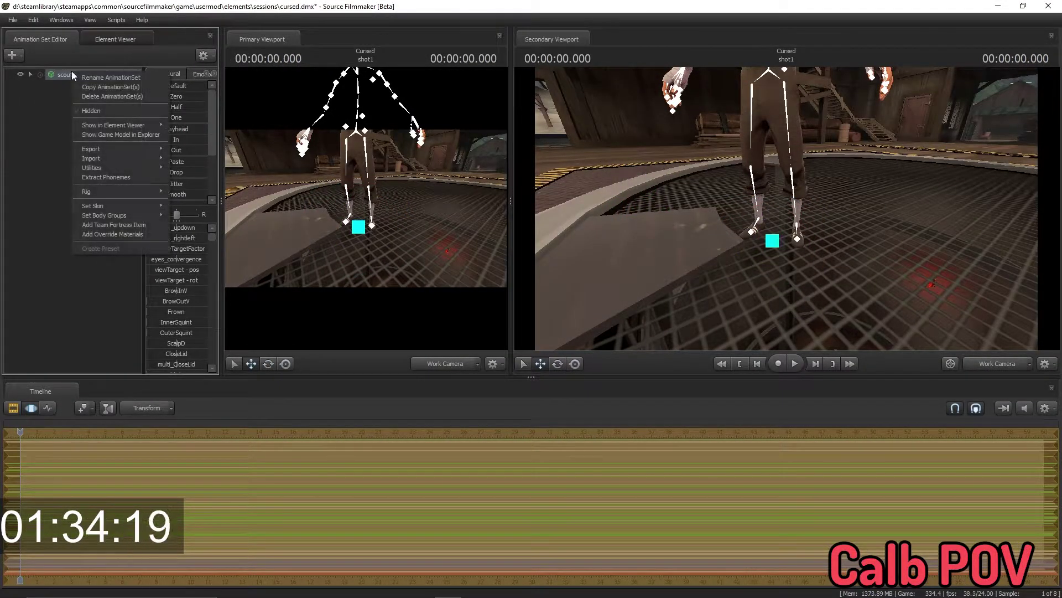
mouse_move(91, 192)
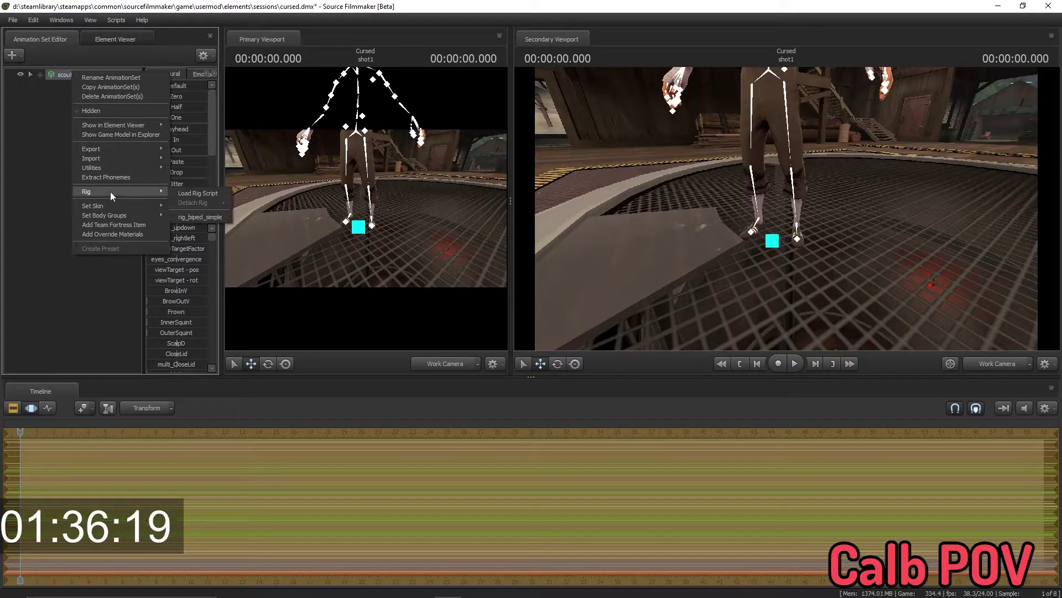
left_click(199, 216)
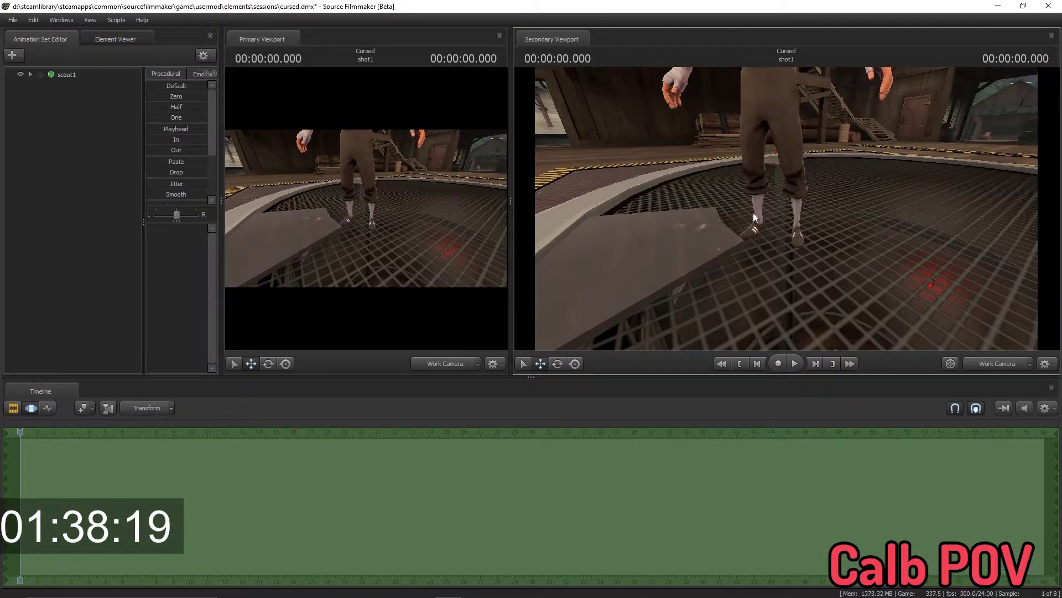
left_click(75, 74)
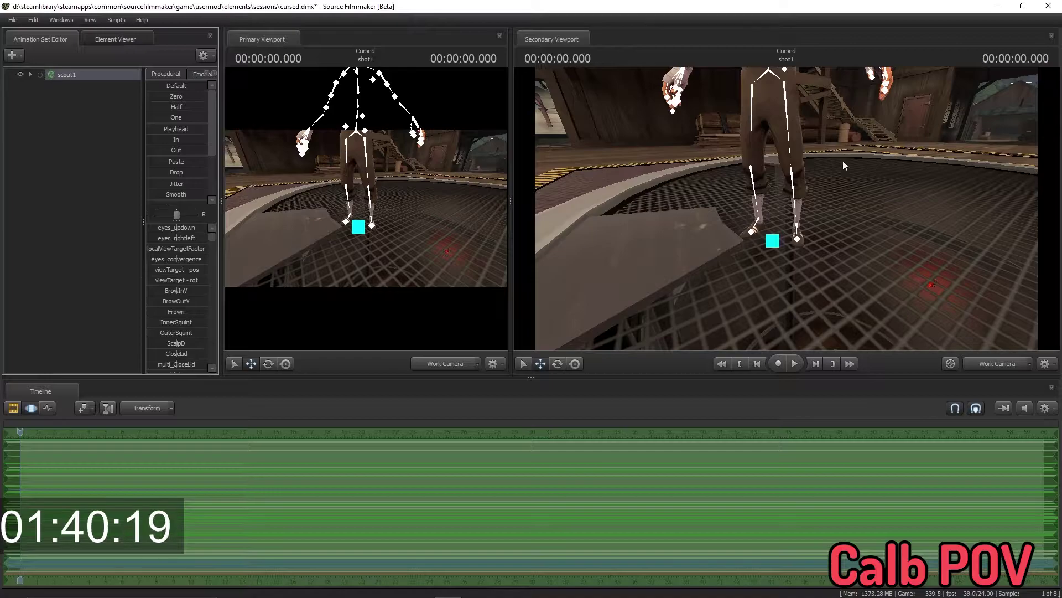
mouse_move(914, 190)
left_mouse_down()
mouse_move(785, 243)
mouse_move(813, 231)
left_mouse_up()
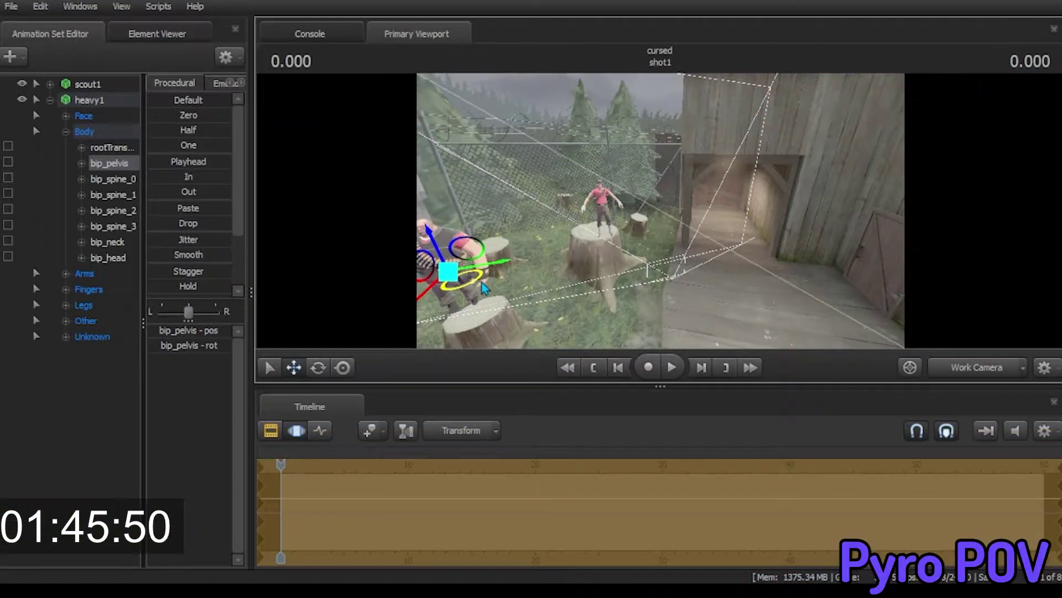
left_click_drag(484, 287, 498, 295)
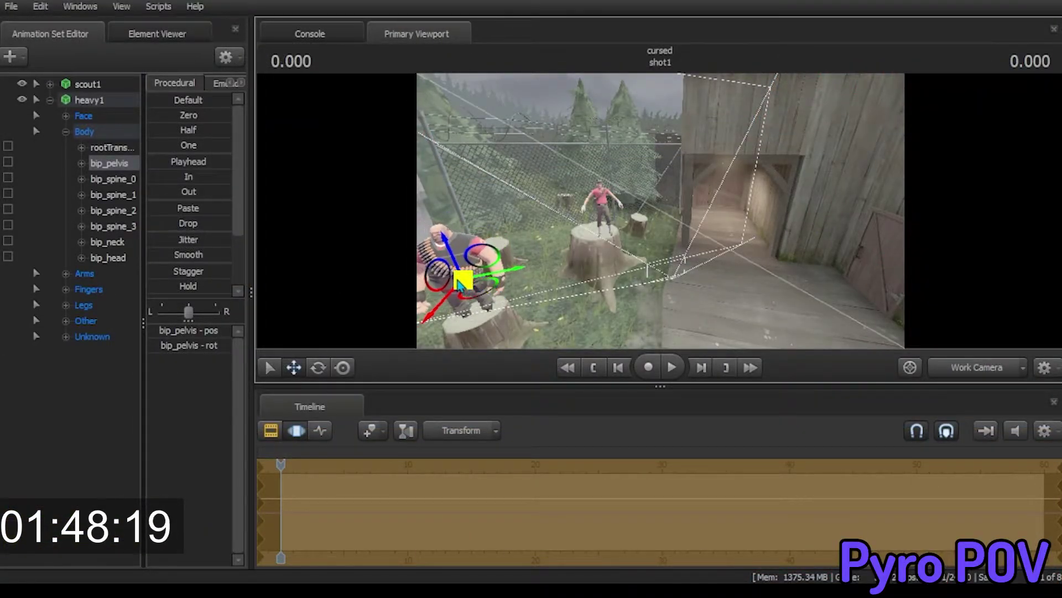
Nudge the Heavy up-left on the stump and preview the scene through camera1
left_click_drag(454, 270, 451, 259)
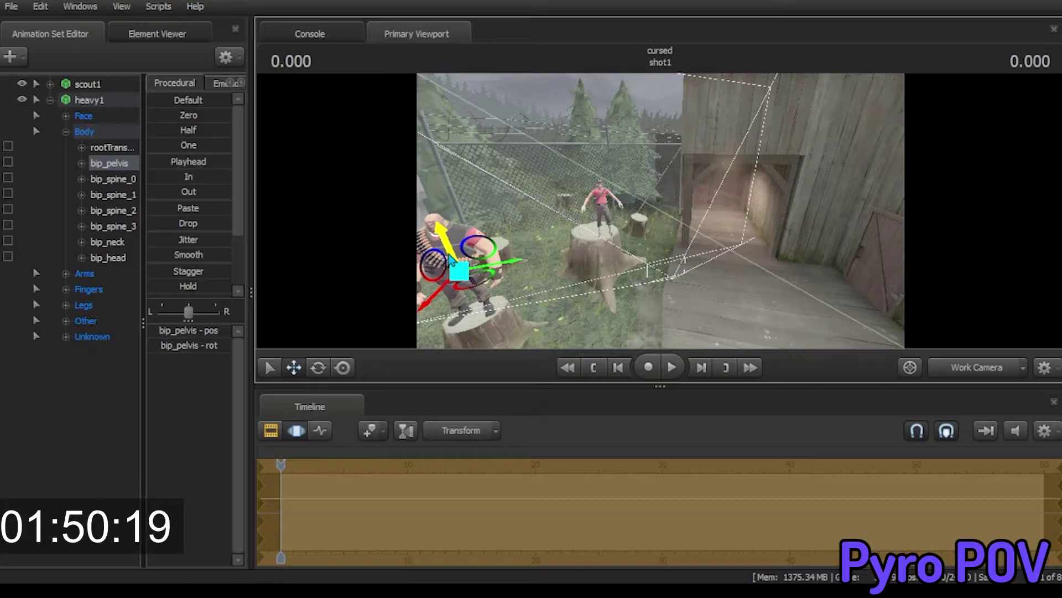
left_click_drag(605, 334, 605, 333)
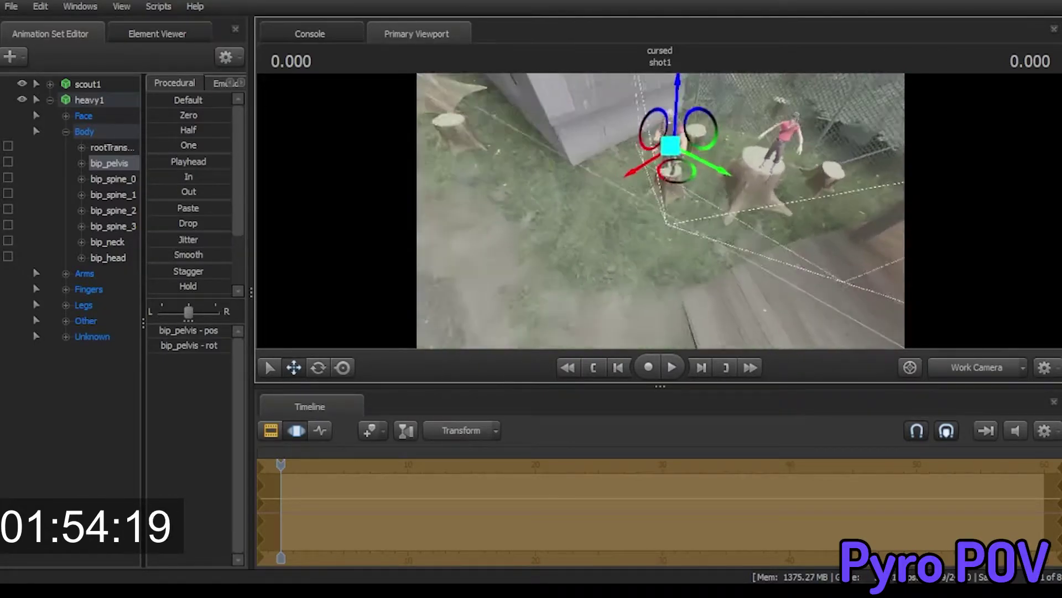
left_click_drag(605, 334, 961, 295)
left_click(976, 367)
left_click(836, 308)
left_click_drag(835, 308, 835, 308)
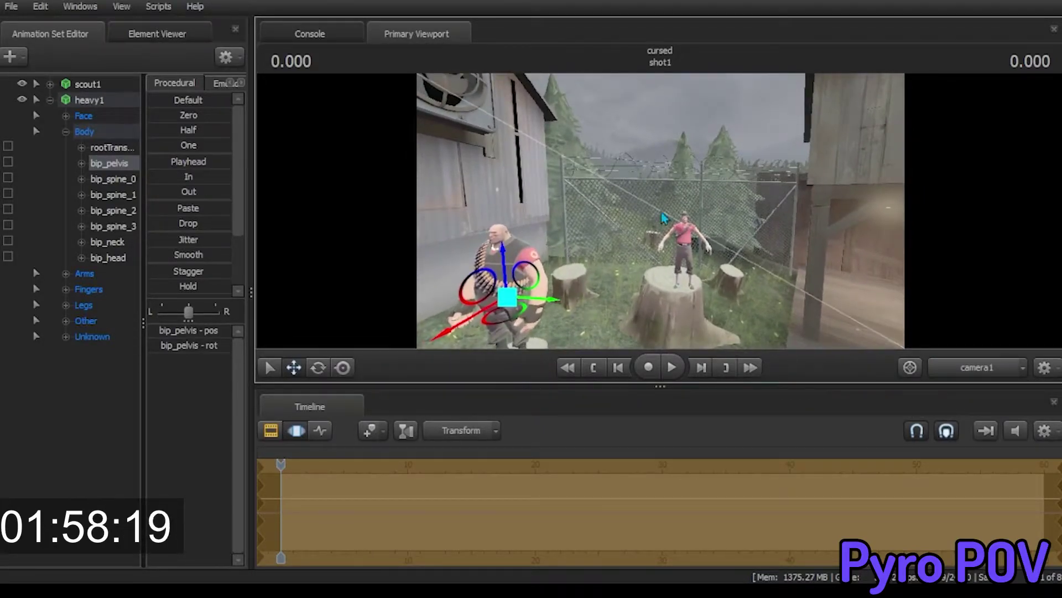
Return to the Work Camera, fly close to the Heavy, and set his pelvis to rotate
left_click(976, 367)
left_click(986, 381)
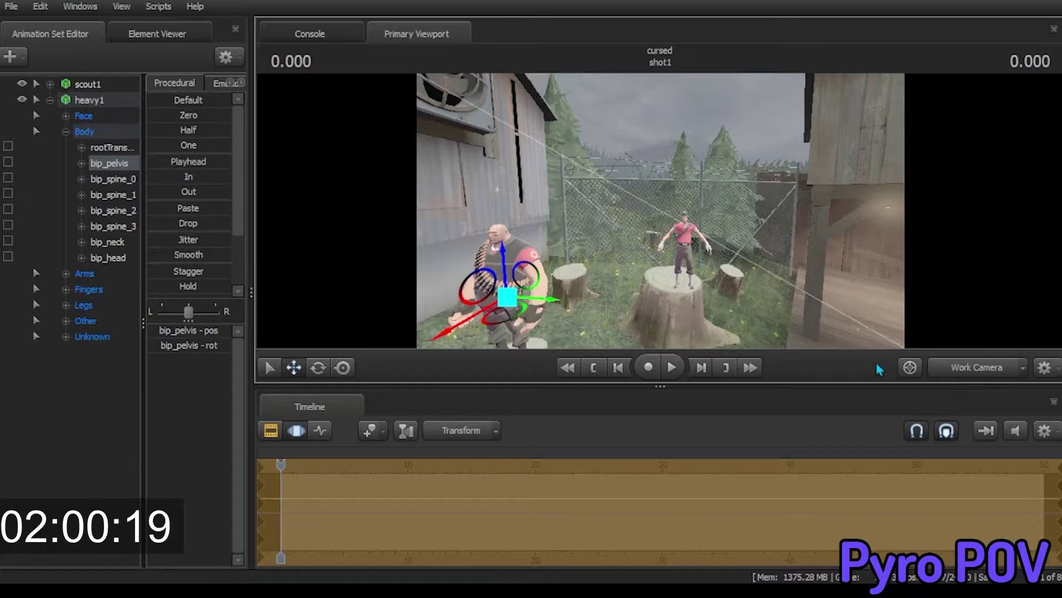
left_click_drag(633, 274, 634, 274)
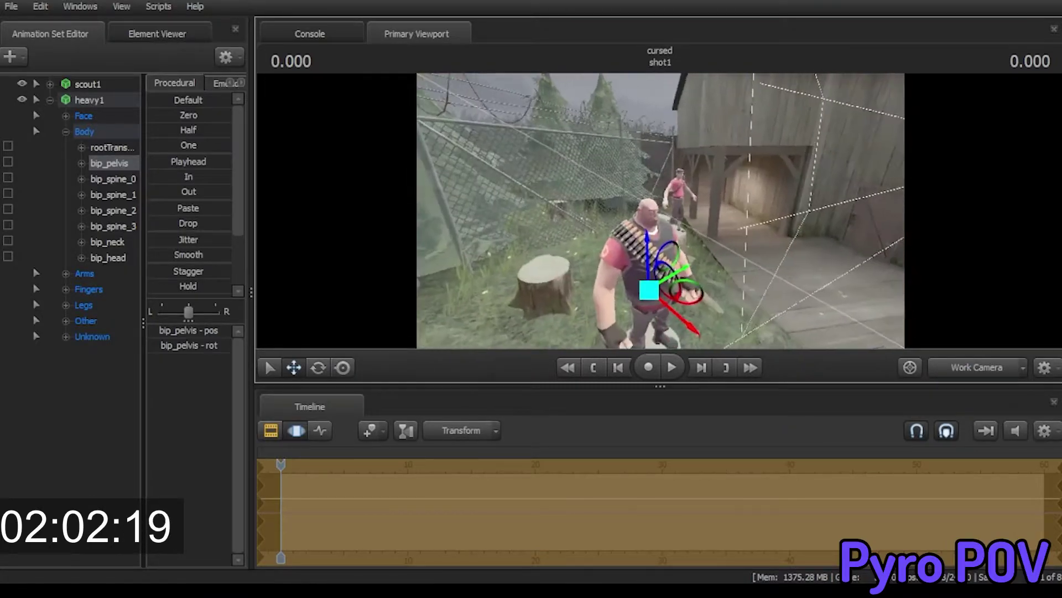
left_click_drag(646, 218, 646, 217)
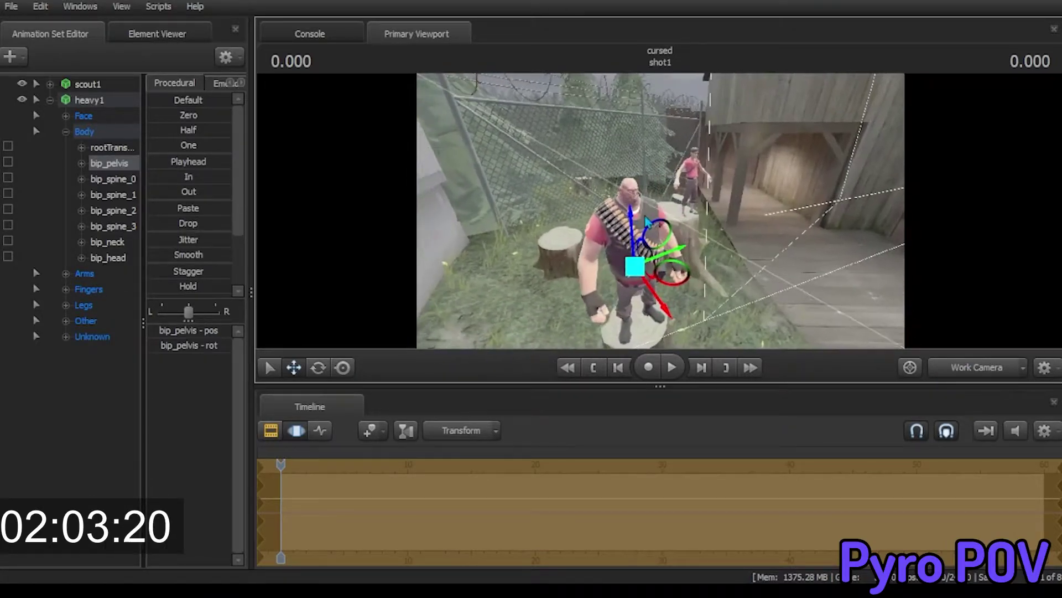
left_click(319, 368)
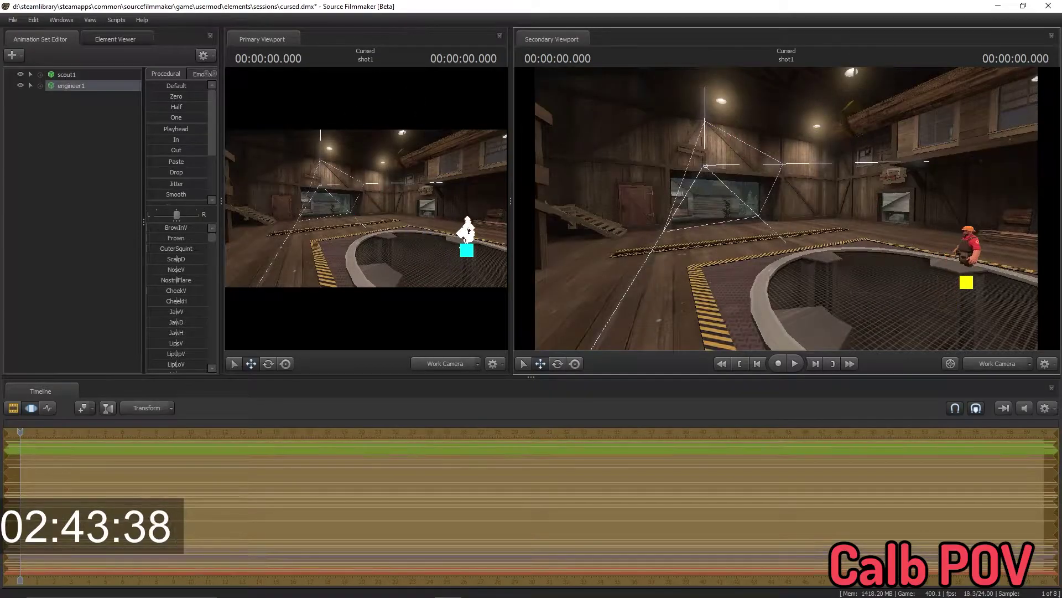
Select the Engineer and fly the work camera around and above him
left_click_drag(787, 209, 787, 209)
left_click(776, 220)
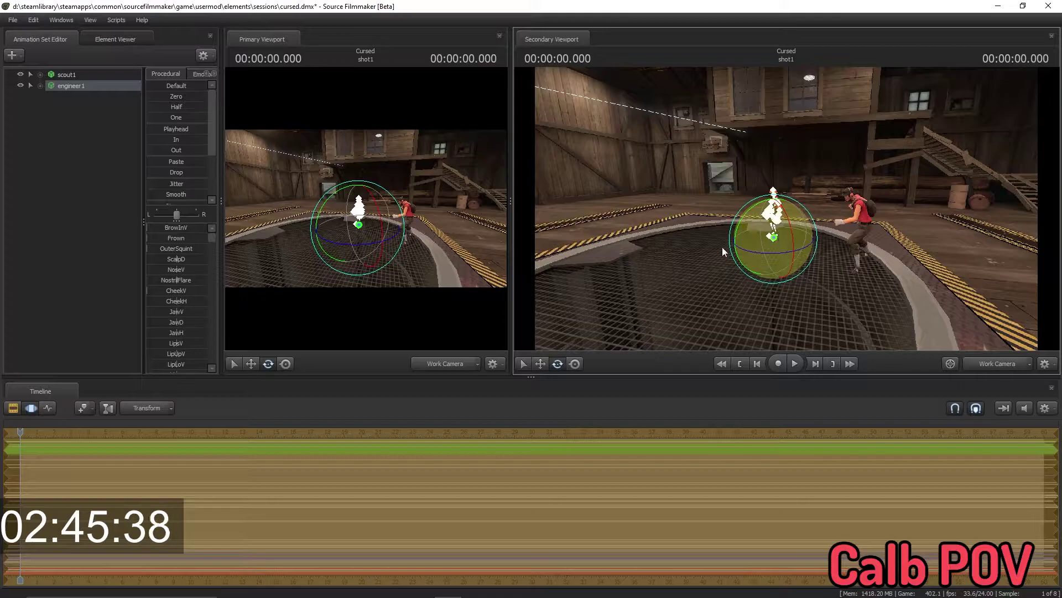
left_click_drag(700, 249, 700, 248)
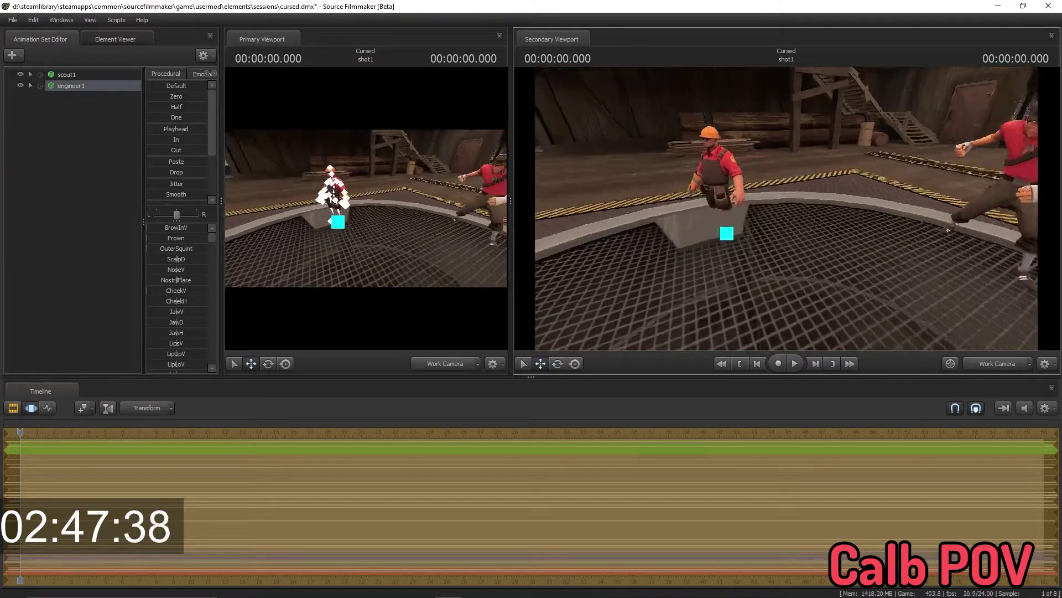
left_click_drag(767, 229, 767, 229)
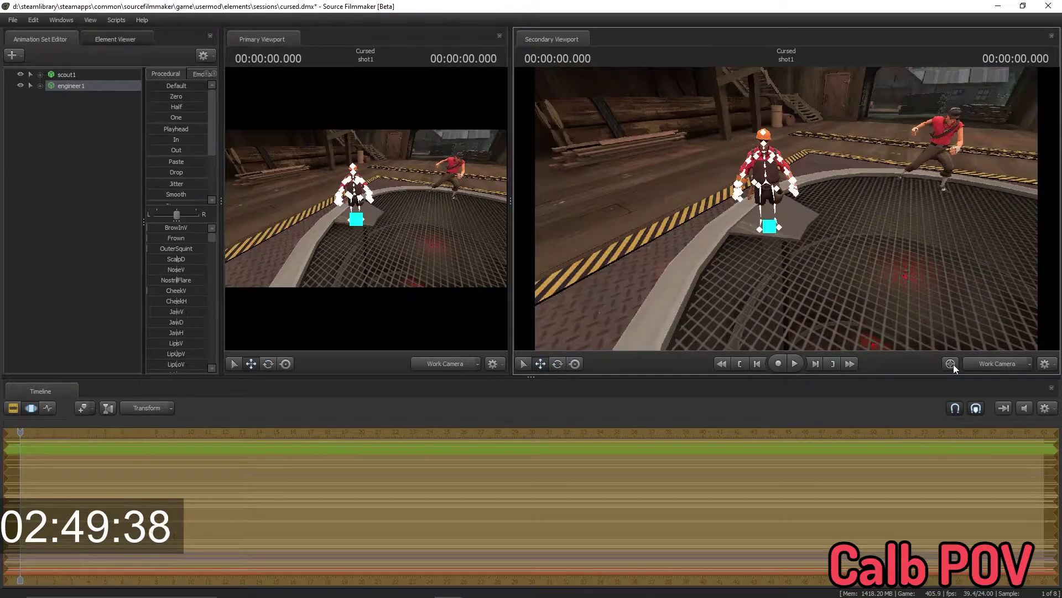
left_click_drag(954, 366, 947, 378)
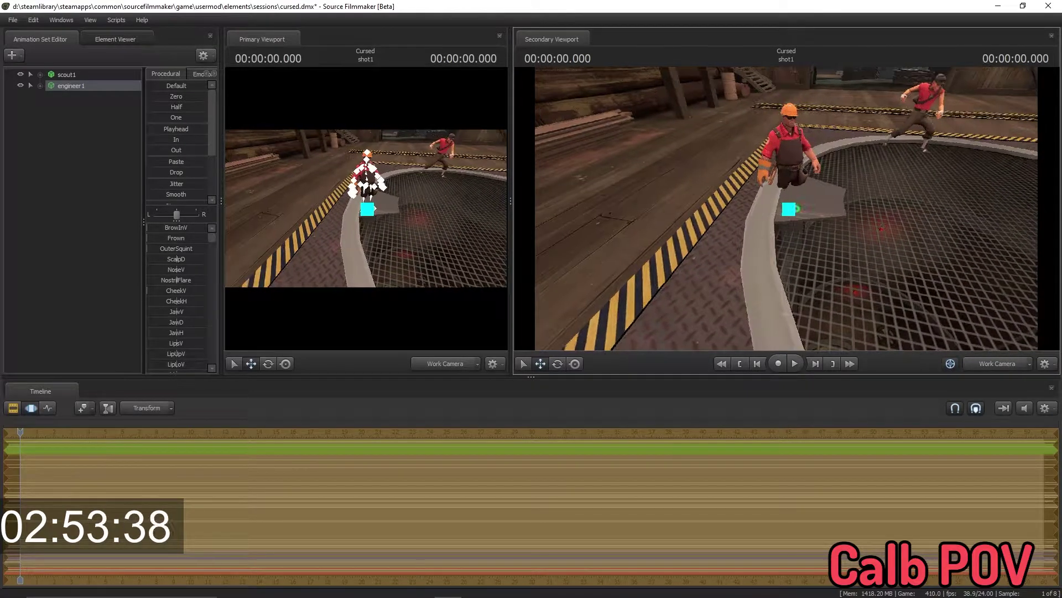
left_click_drag(787, 213, 788, 213)
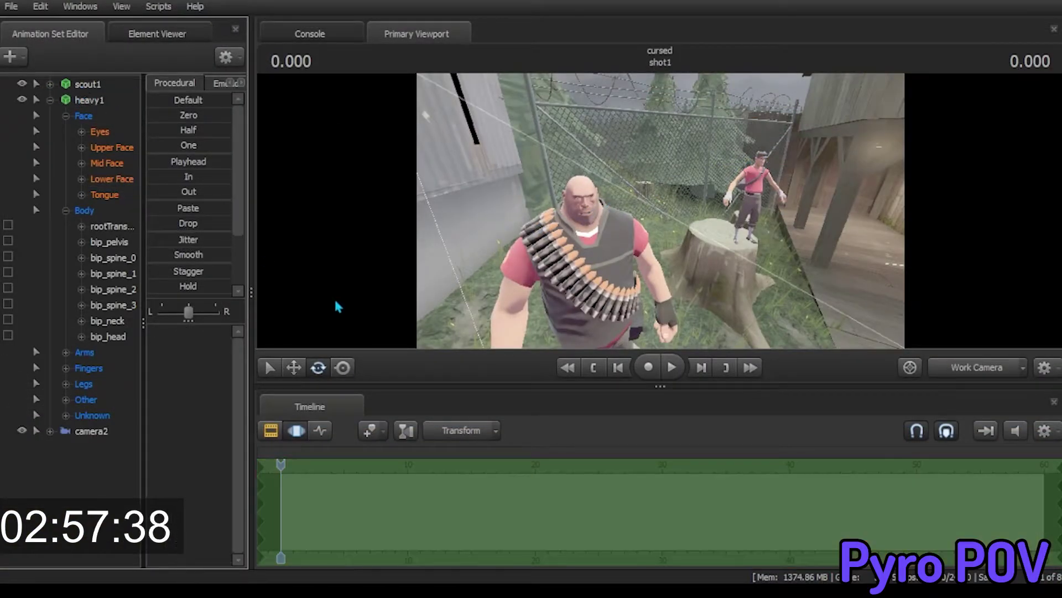
Select camera2, compare it with camera1, and reposition it to frame Heavy and Scout
left_click(85, 434)
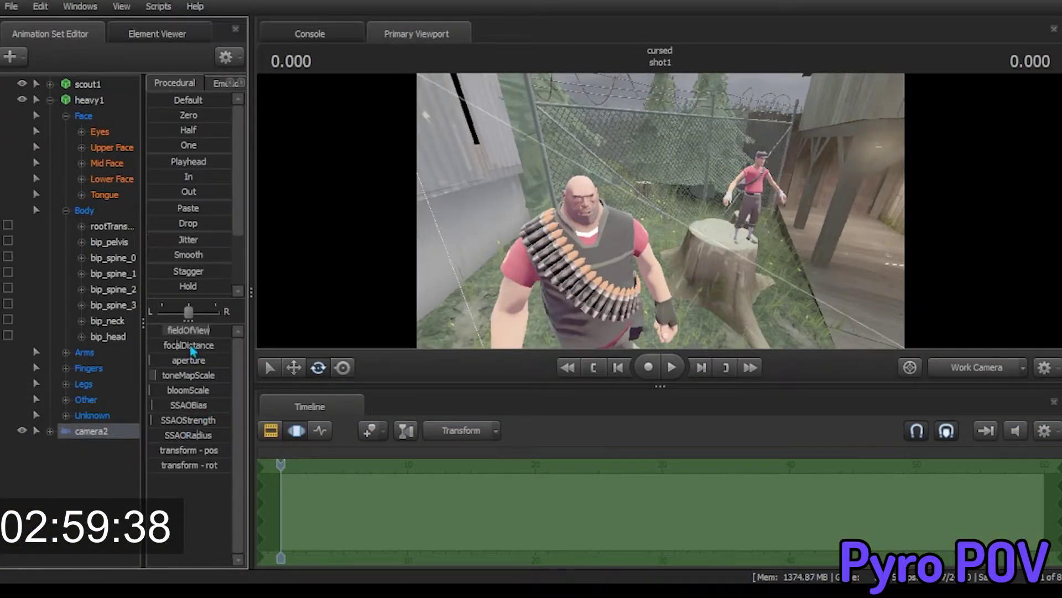
left_click(972, 374)
left_click(976, 368)
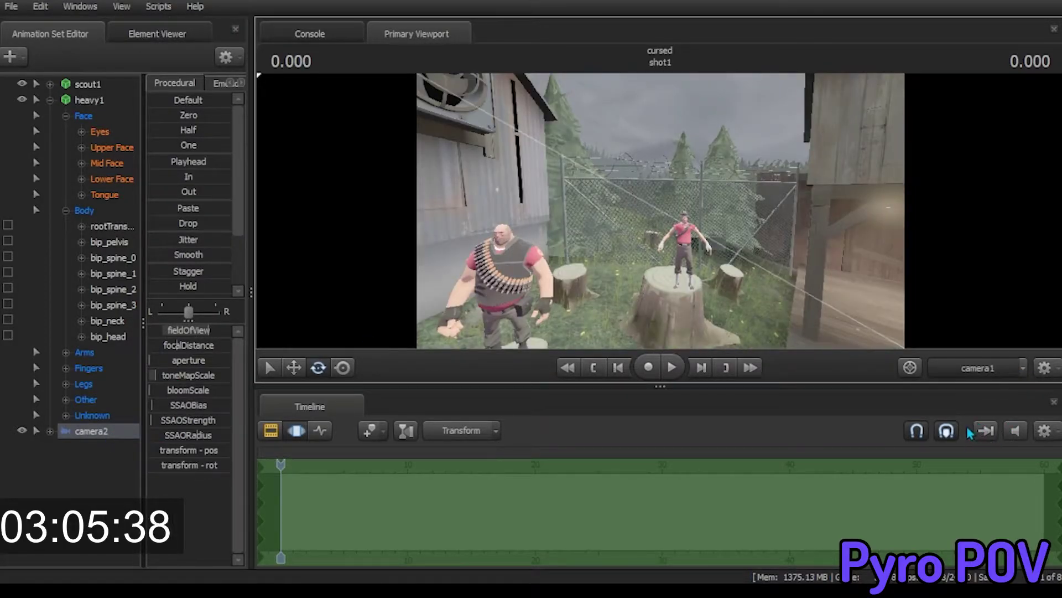
right_click_drag(847, 347, 847, 348)
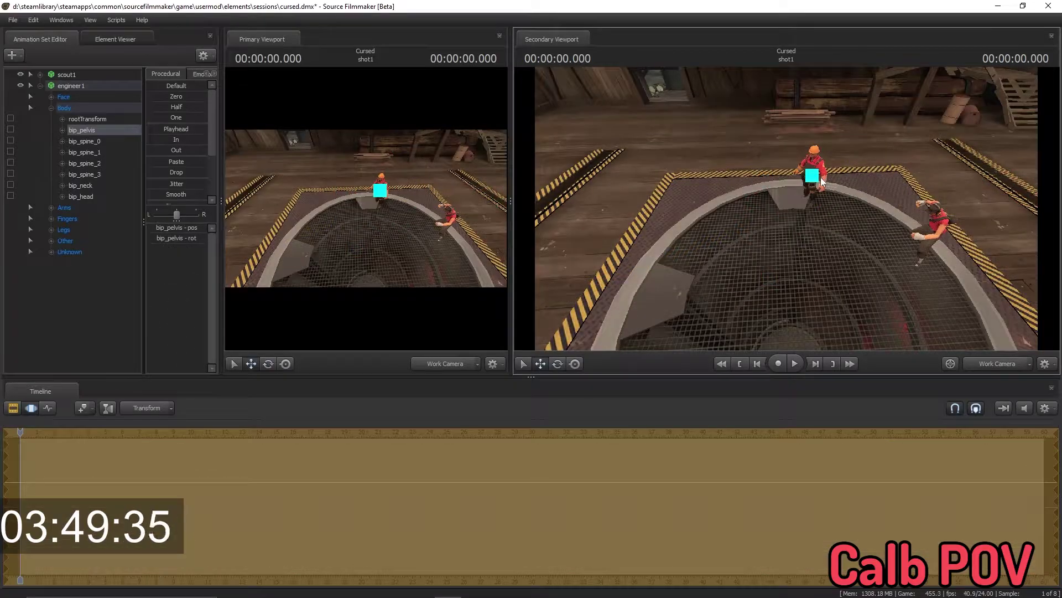
Toggle rotation on the Engineer's pelvis and open engineer1's options for Set Body Groups
key("e")
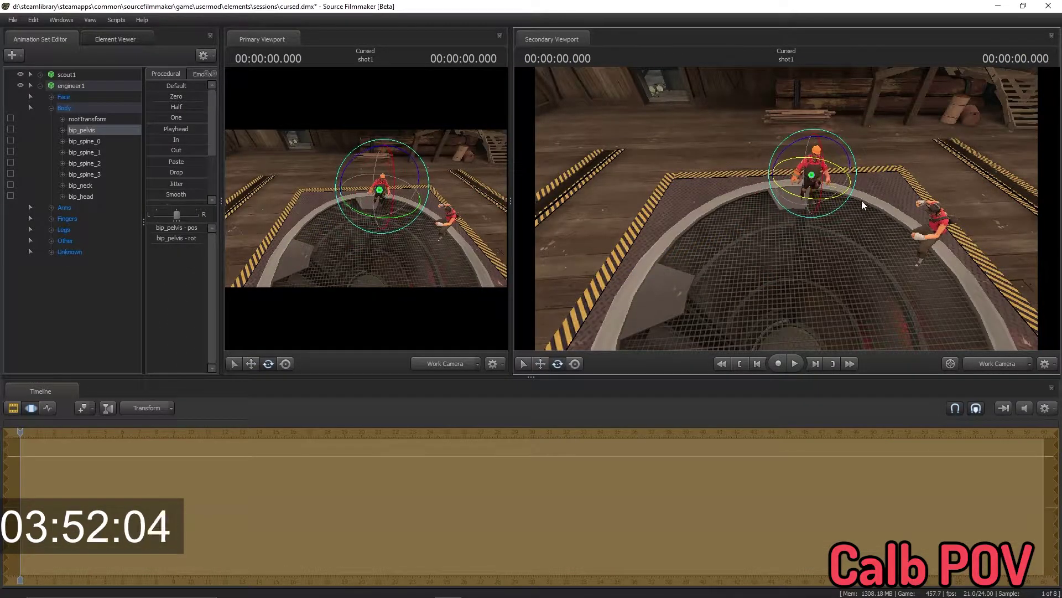
key("q")
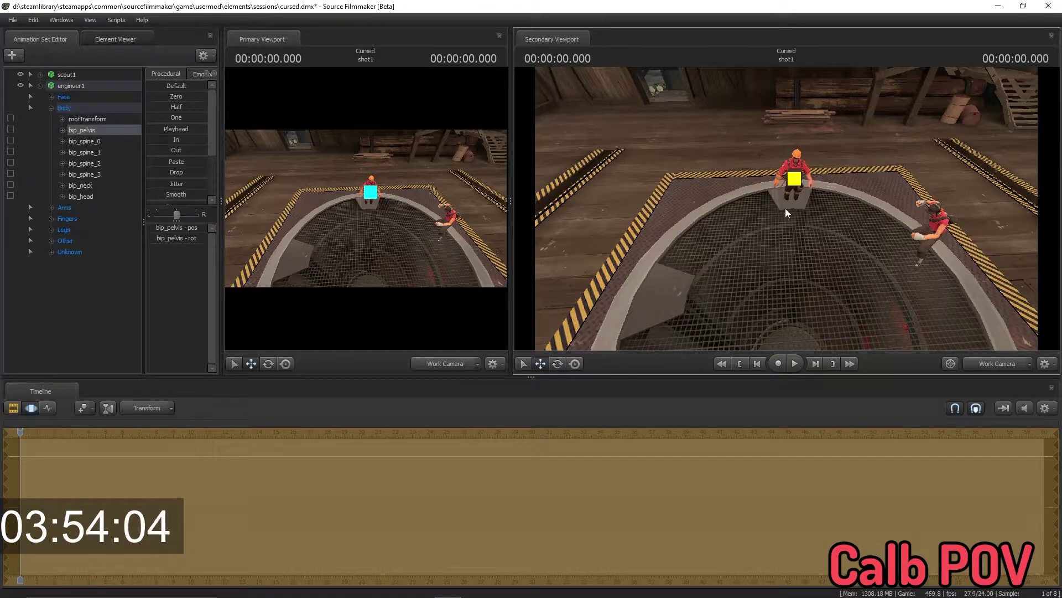
key("e")
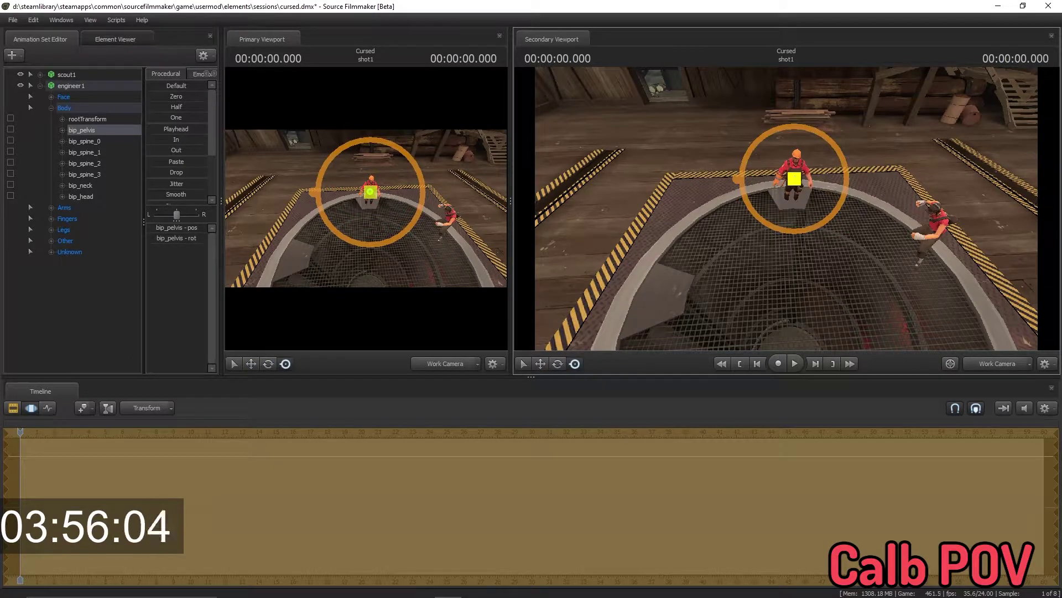
left_click(41, 85)
right_click(64, 87)
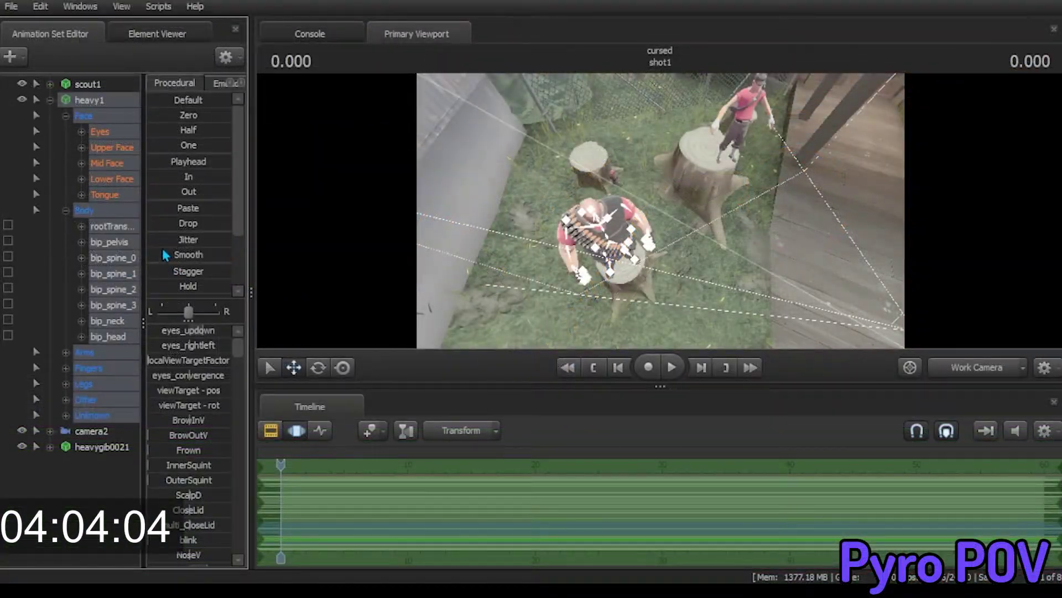
Delete heavy1 from the woods scene and select heavygib0021, moving in close
key("Delete")
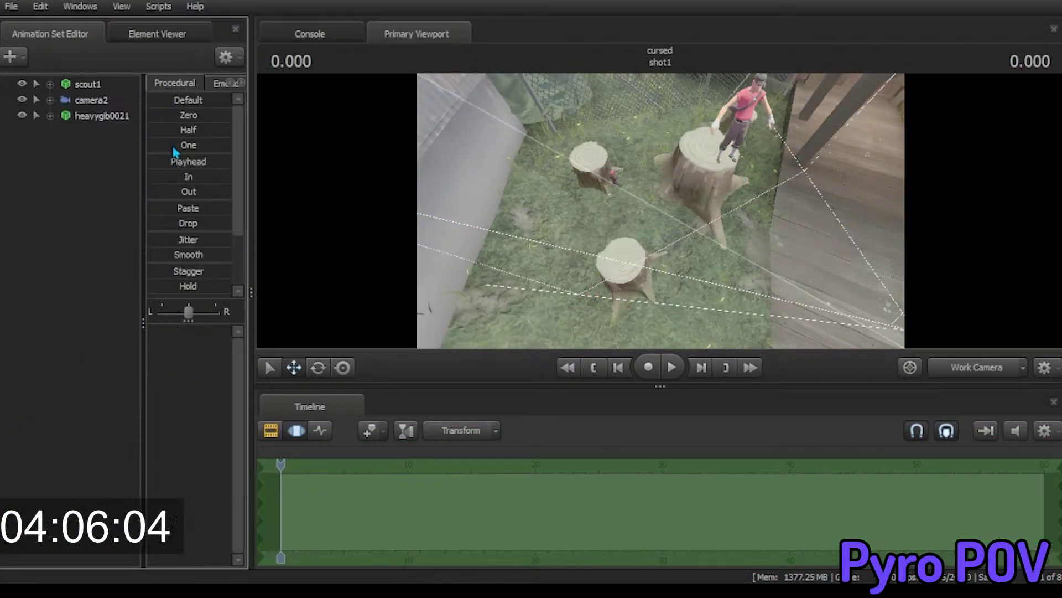
left_click(67, 117)
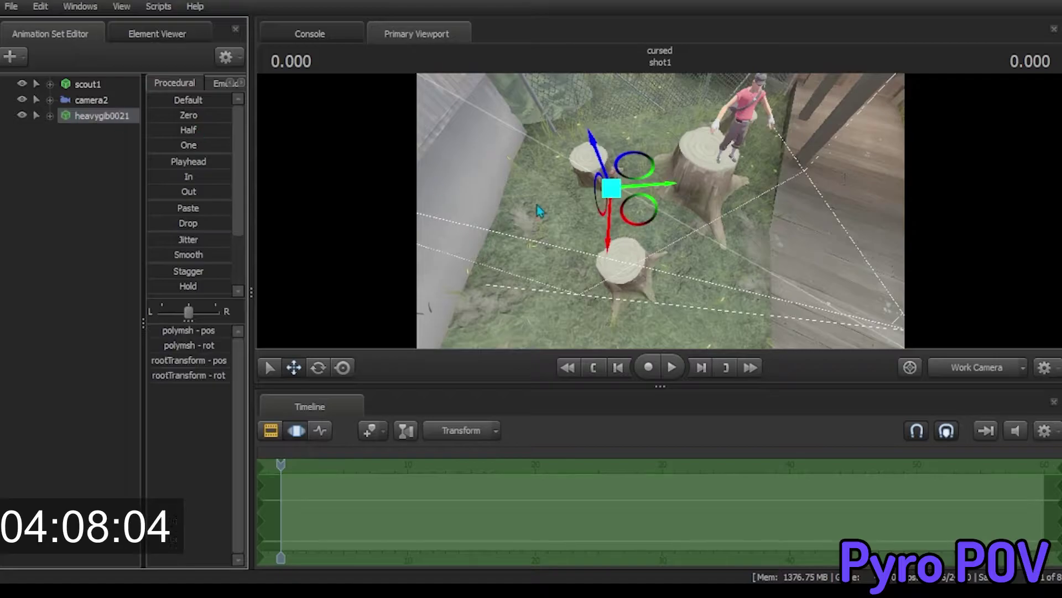
mouse_move(640, 228)
left_mouse_down()
mouse_move(631, 241)
mouse_move(570, 201)
mouse_move(567, 172)
left_mouse_up()
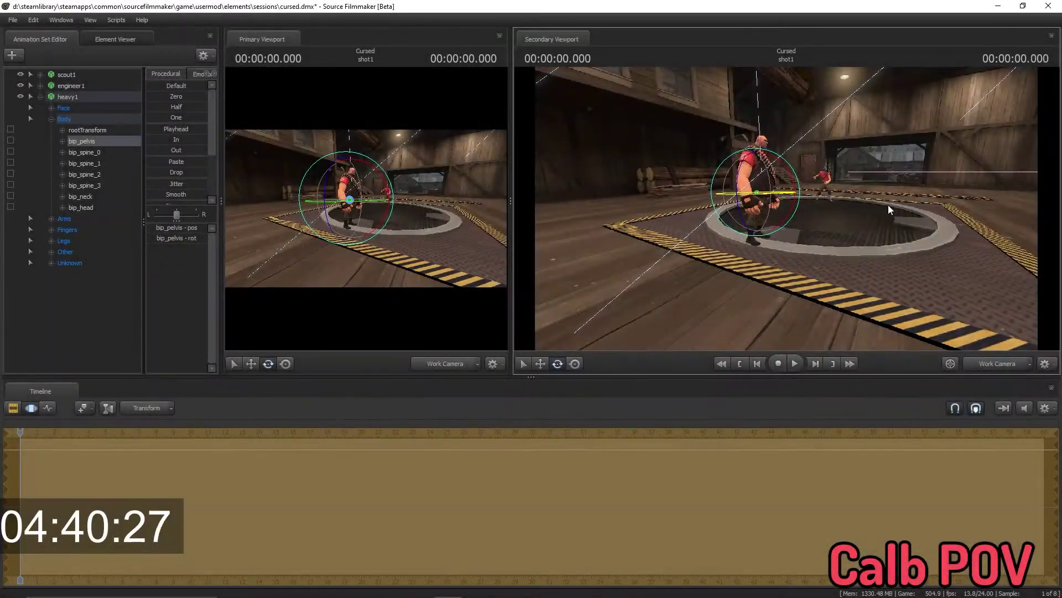
Turn heavy1's pelvis to face away and move heavygib0021 onto the stump
mouse_move(763, 195)
left_mouse_down()
mouse_move(816, 194)
mouse_move(789, 185)
left_mouse_up()
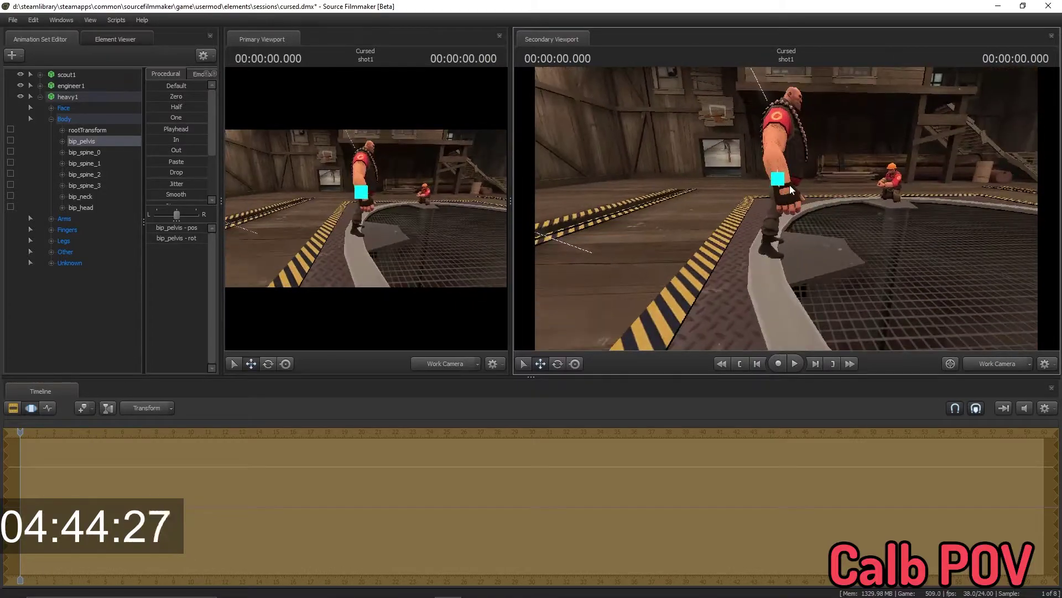
left_click_drag(777, 179, 843, 155)
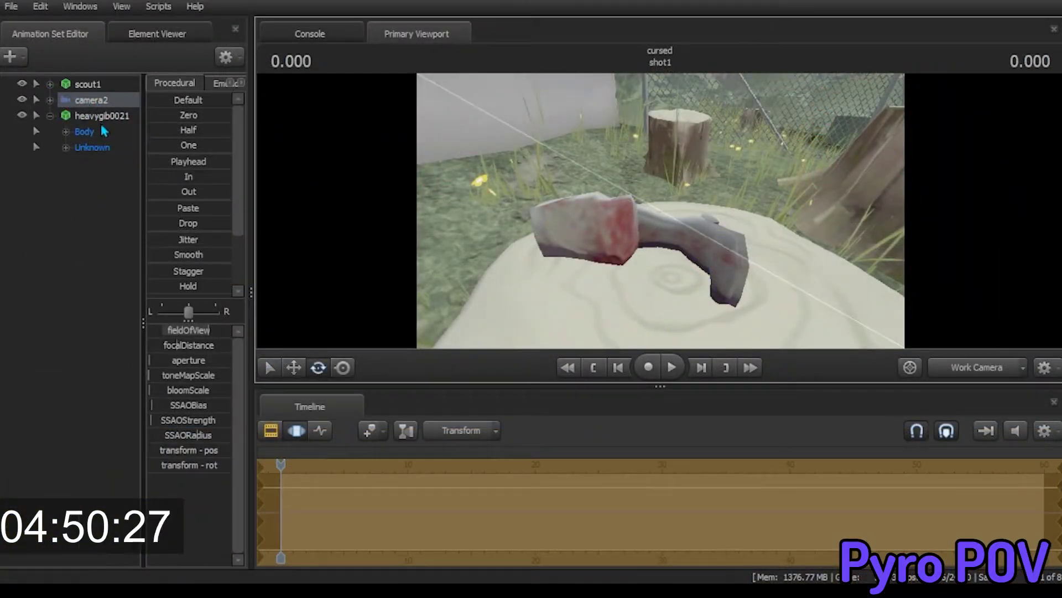
left_click(101, 115)
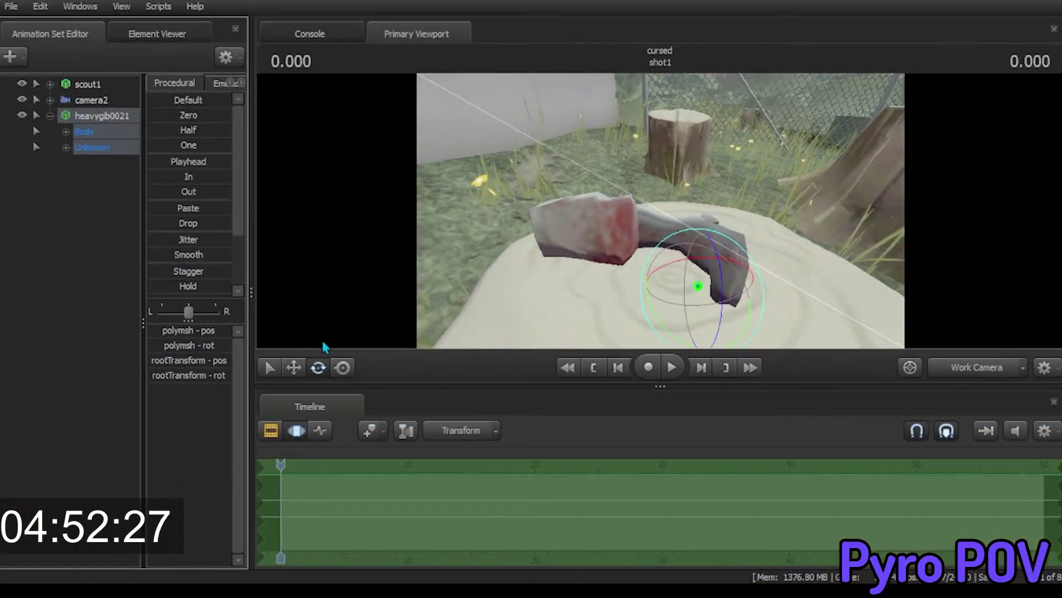
key("w")
left_click_drag(700, 269, 704, 256)
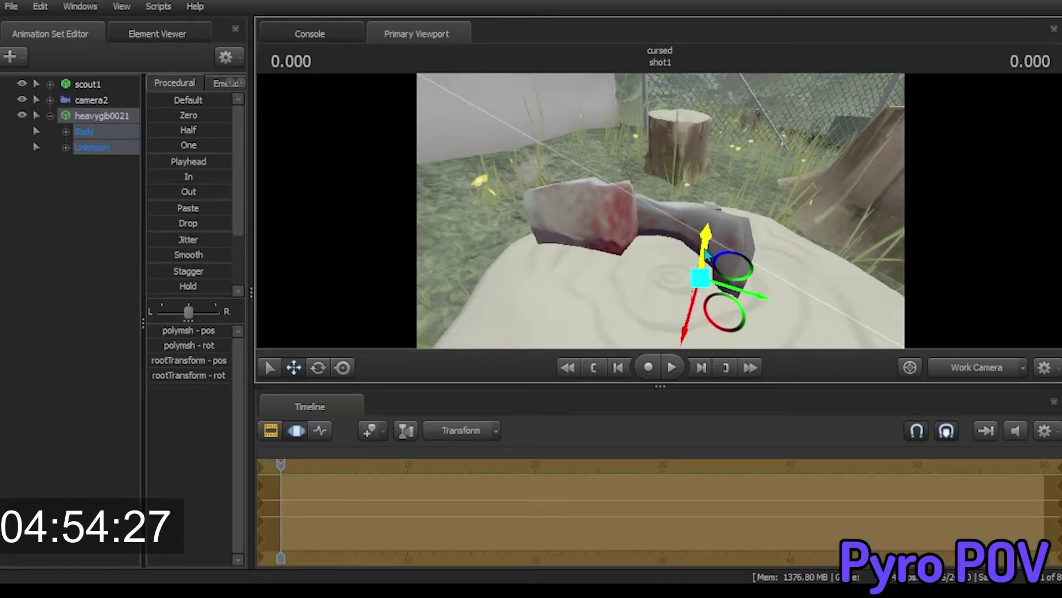
key("z")
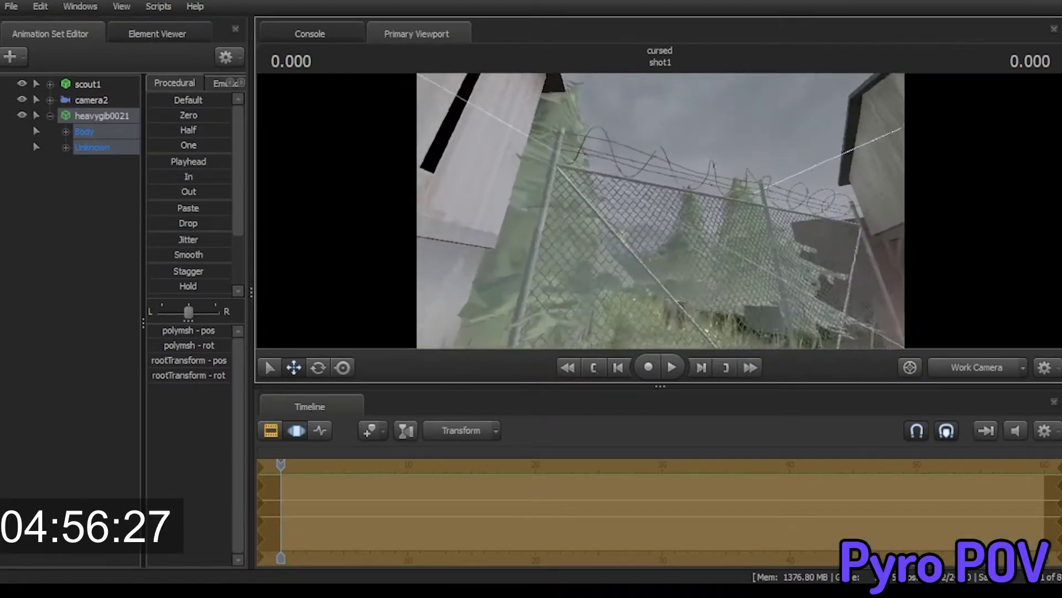
key("z")
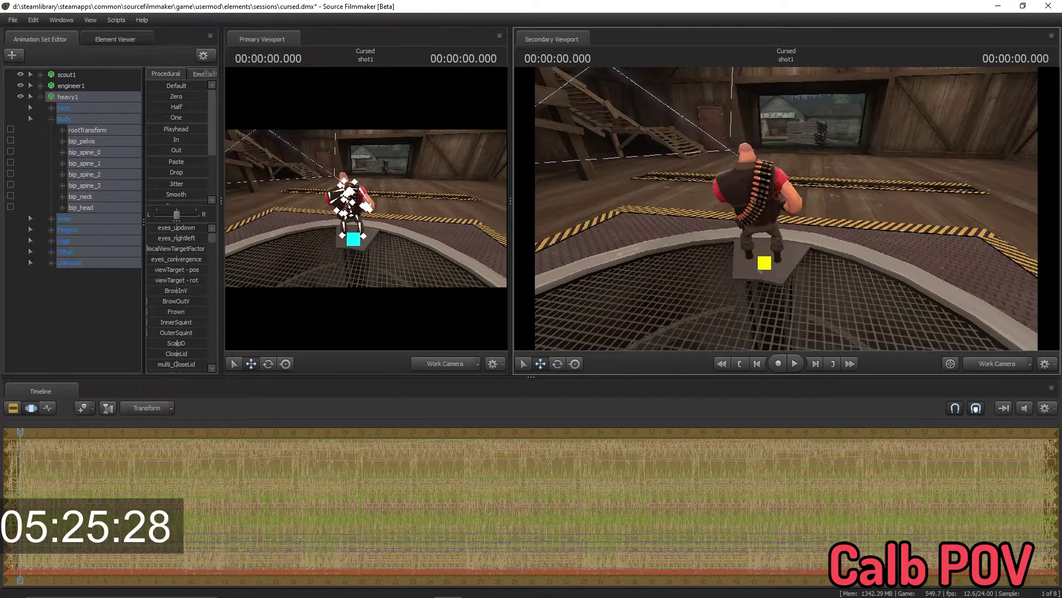
Enable rotate, reframe the woods scene, and move the heavy gib toward the stump
key("e")
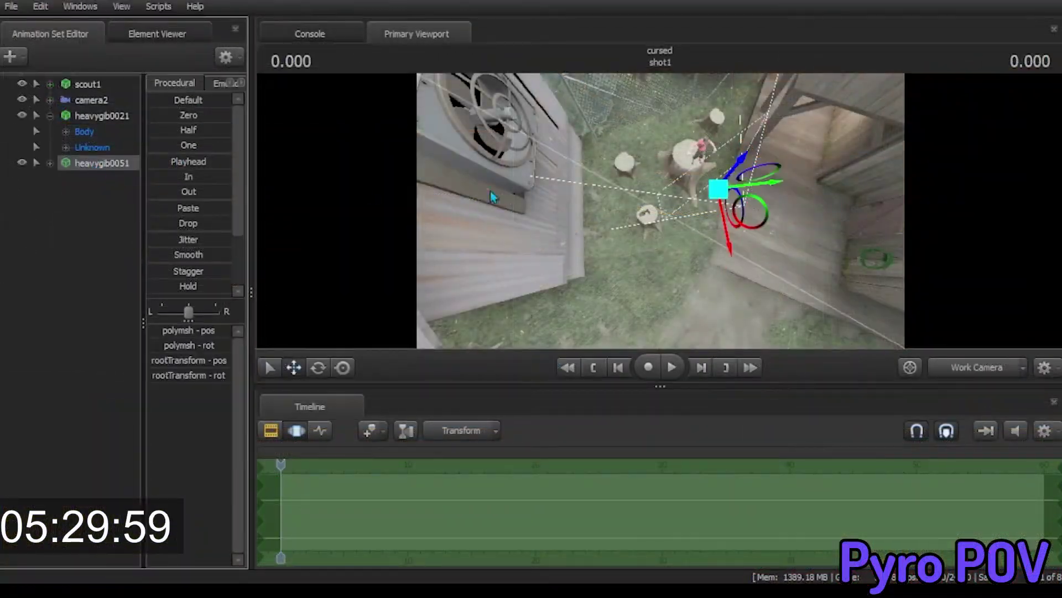
mouse_move(492, 197)
left_mouse_down()
mouse_move(791, 254)
mouse_move(670, 213)
mouse_move(758, 259)
left_mouse_up()
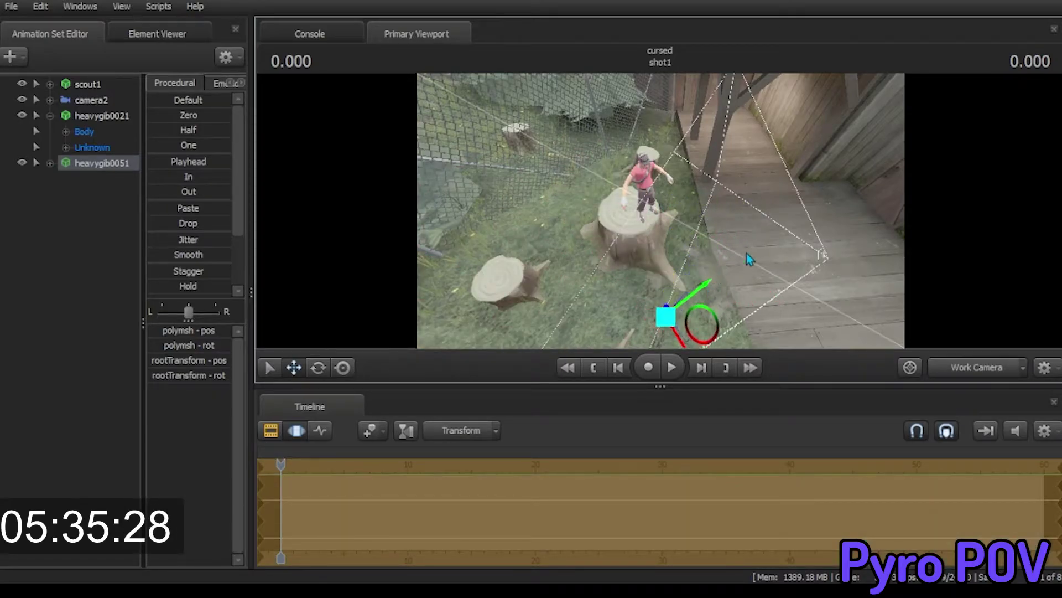
left_click_drag(707, 316, 596, 252)
right_click_drag(719, 274, 719, 273)
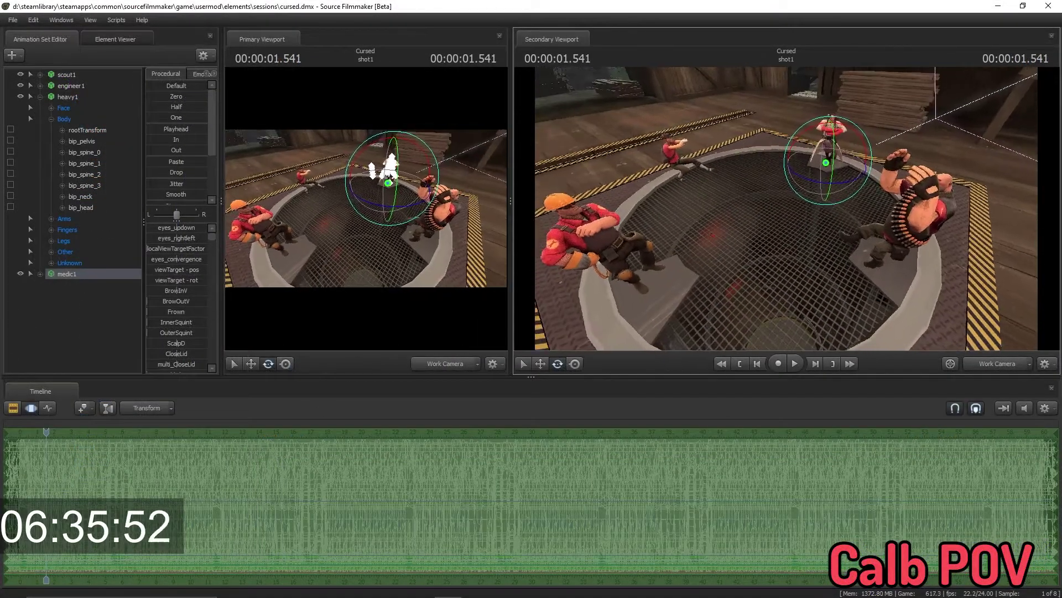
Create a new camera2 animation set and make the viewport look through it
left_click(20, 52)
left_click(66, 73)
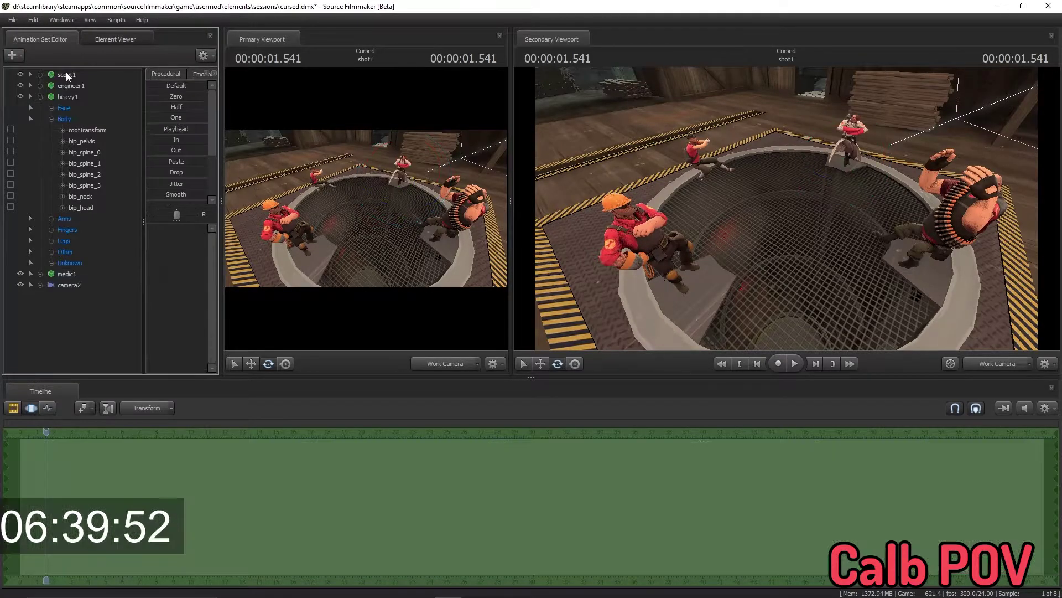
left_click(66, 285)
left_click(438, 366)
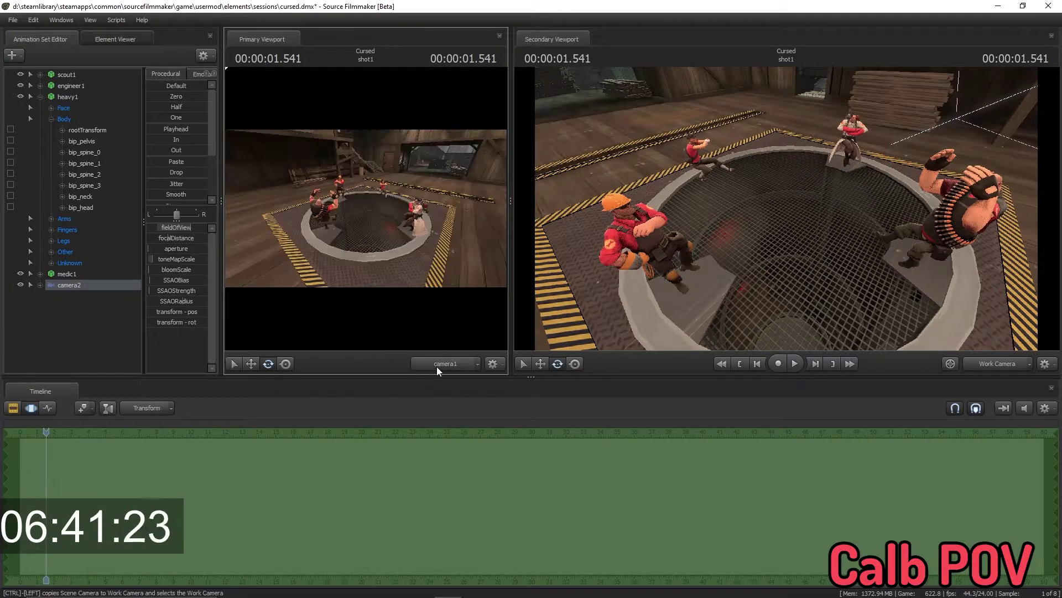
left_click(475, 366)
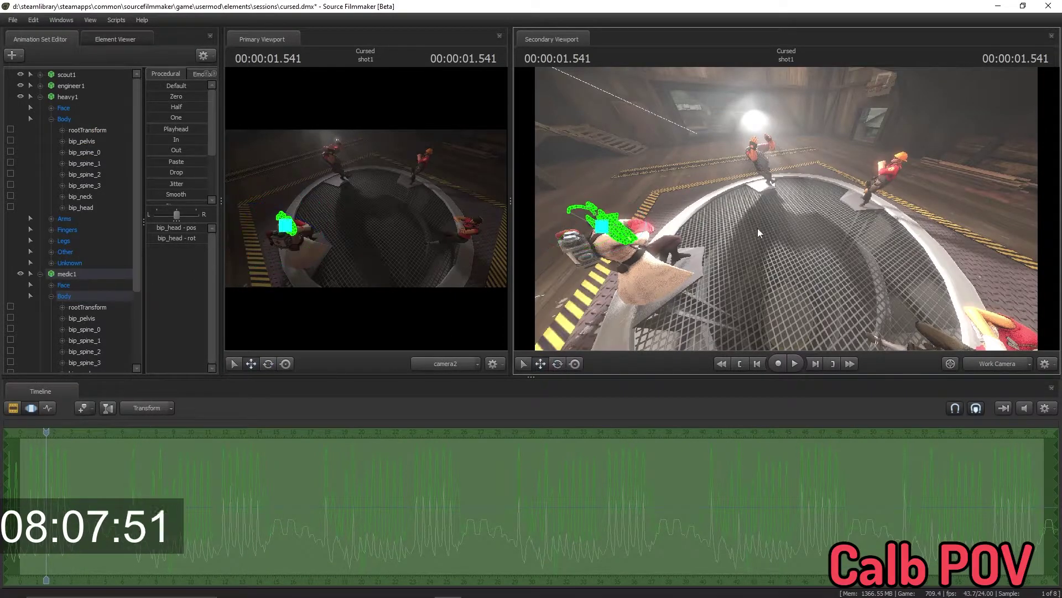
Fly the view over to the heavy and reposition his bip_head bone
mouse_move(768, 220)
left_mouse_down()
mouse_move(786, 208)
mouse_move(737, 188)
mouse_move(807, 169)
left_mouse_up()
left_click_drag(879, 231, 878, 231)
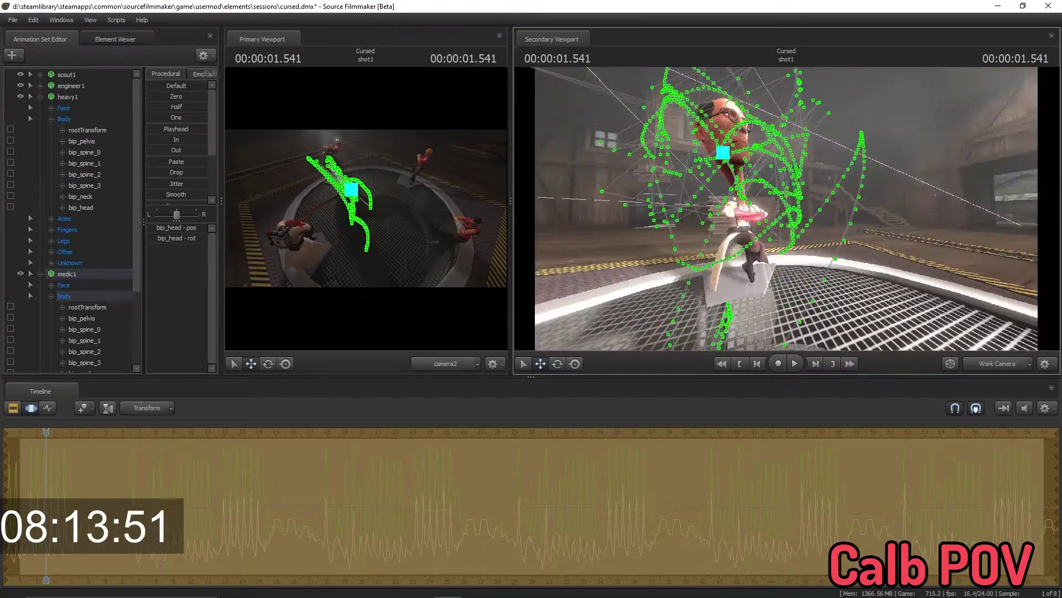
left_click_drag(787, 209, 786, 209)
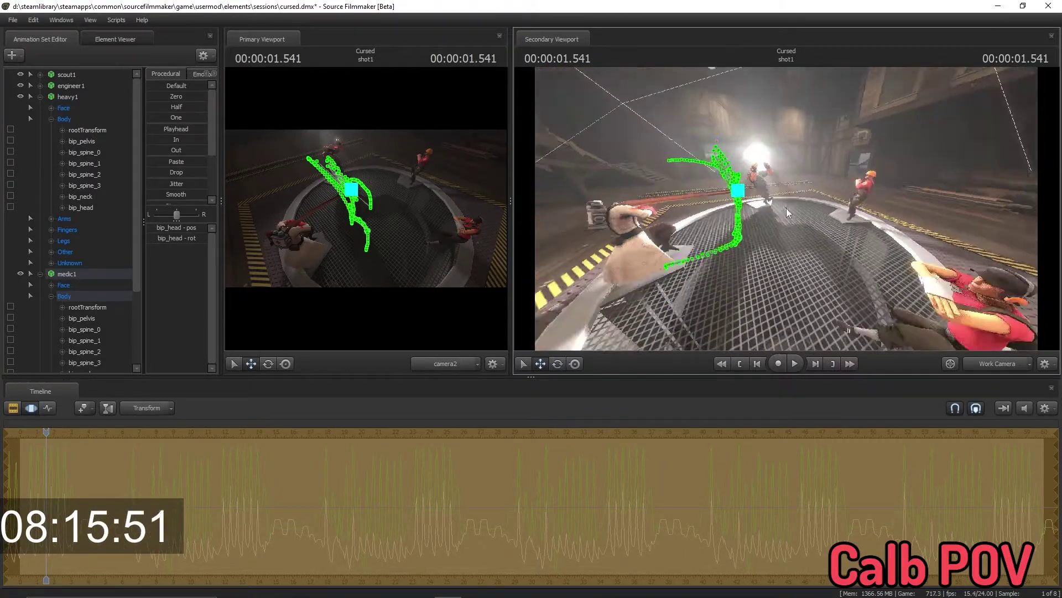
left_click_drag(815, 196, 816, 195)
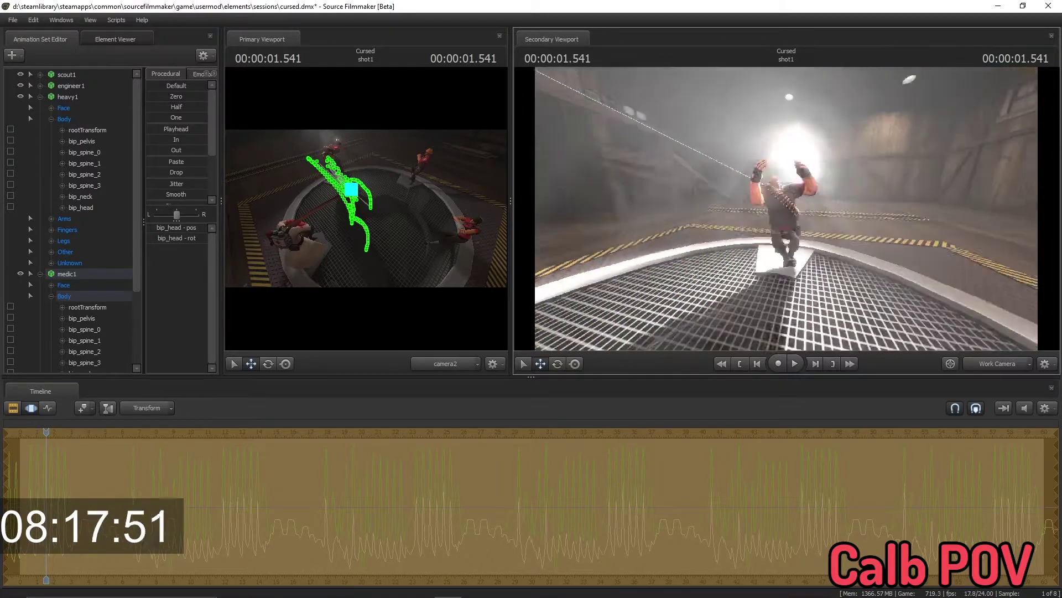
left_click_drag(734, 142, 734, 142)
left_click(81, 207)
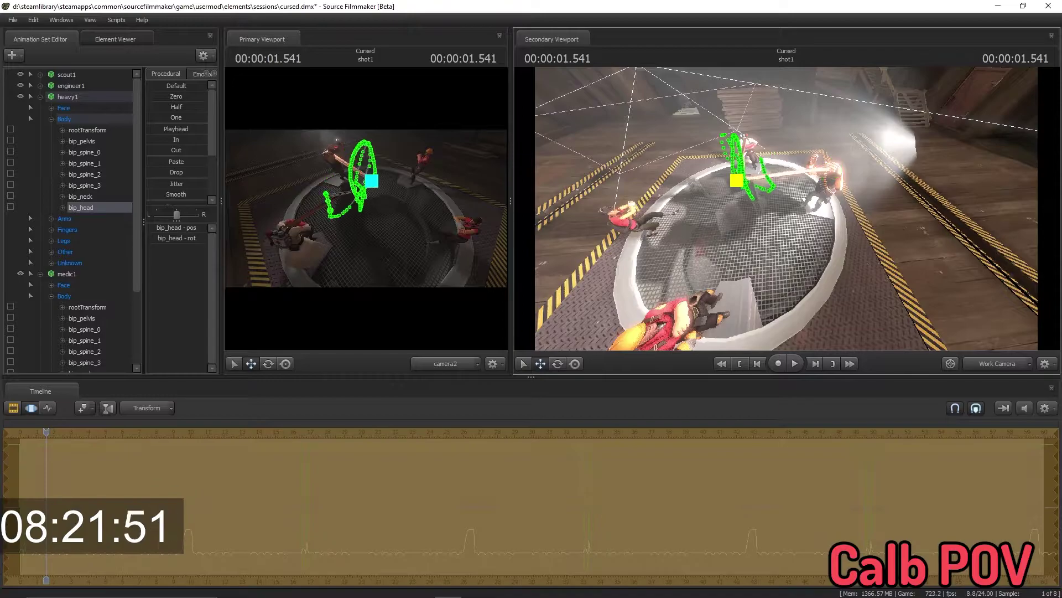
left_click_drag(660, 342, 659, 341)
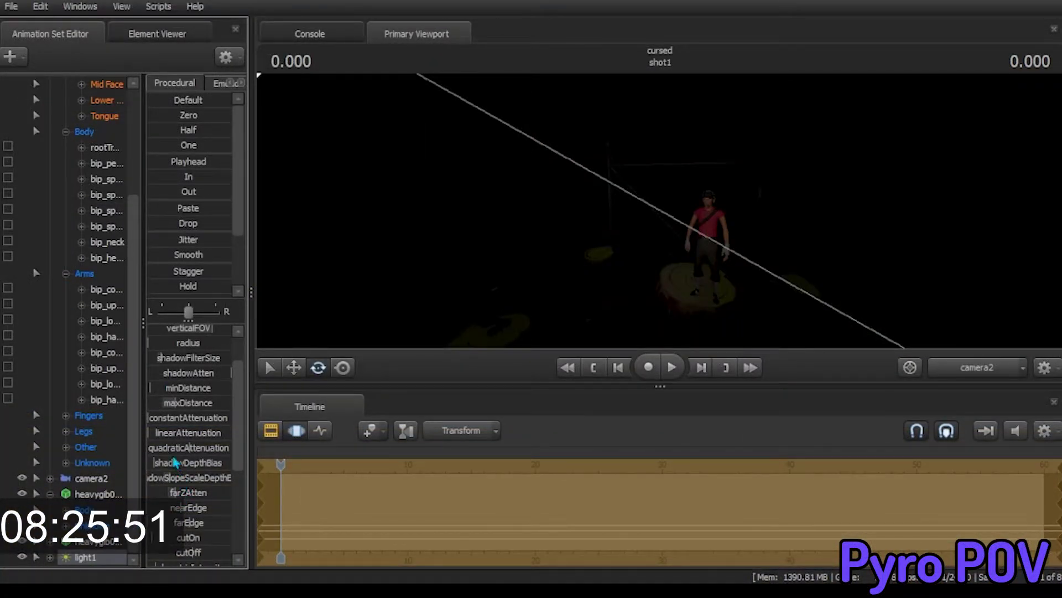
scroll(164, 422, "up", 1)
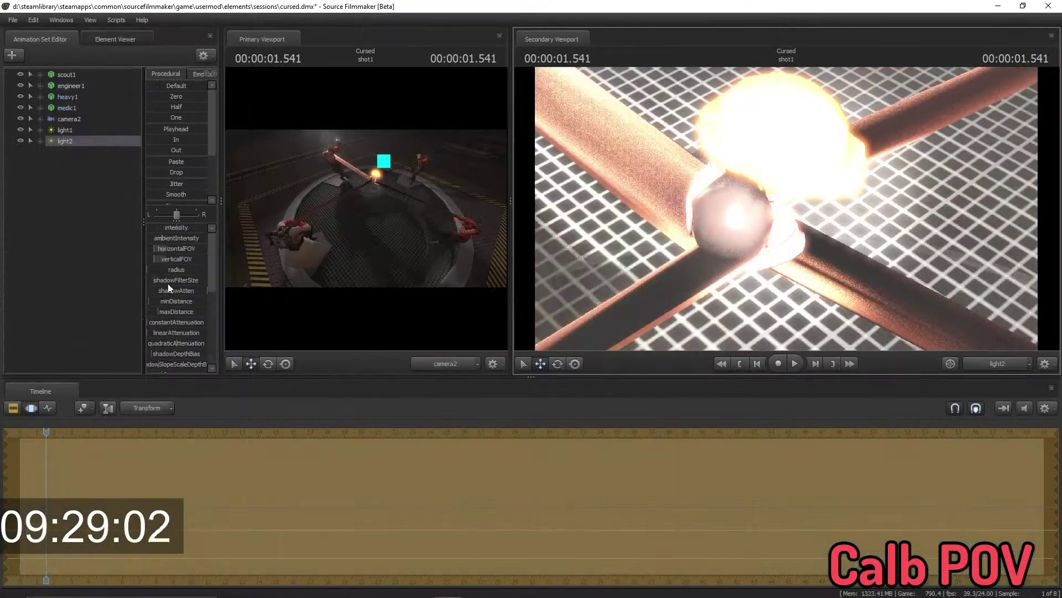
scroll(172, 291, "down", 5)
Lower light2's green and blue to tint it red, then fine-tune its position near the helmet
left_click_drag(194, 333, 85, 331)
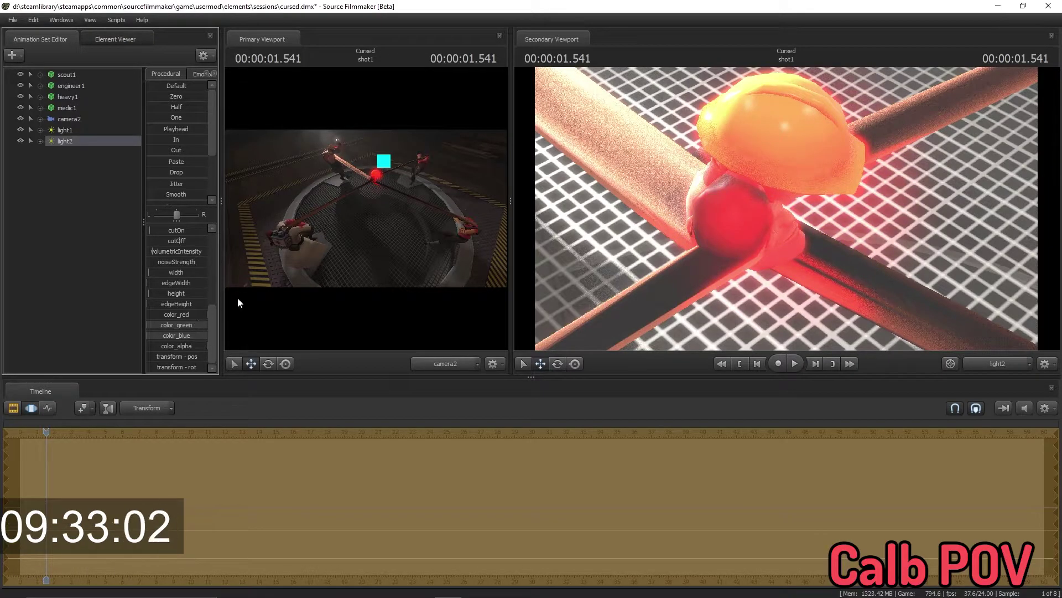
left_click_drag(776, 207, 787, 208)
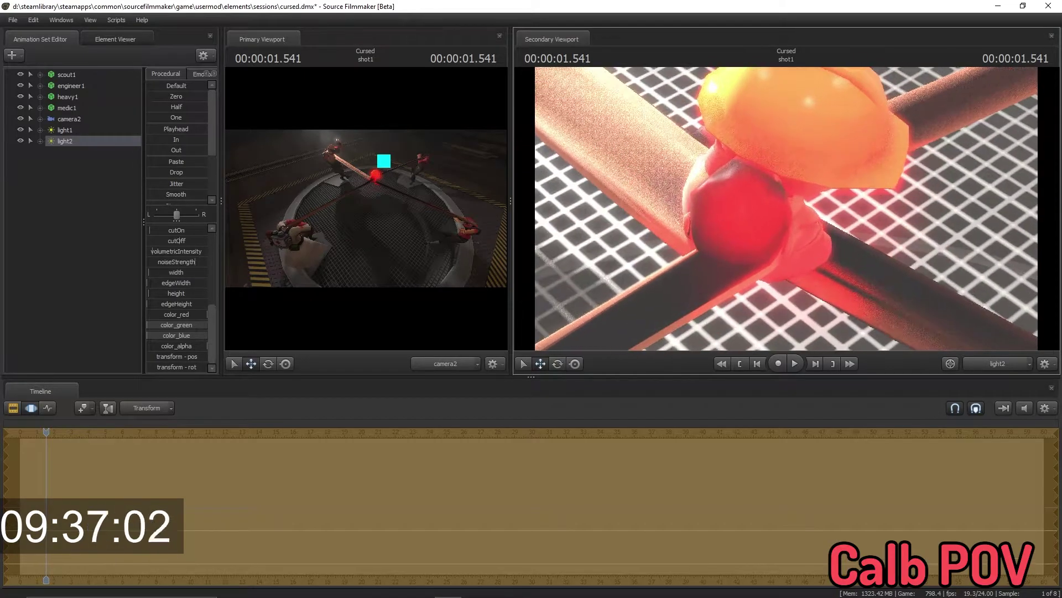
left_click_drag(786, 208, 787, 213)
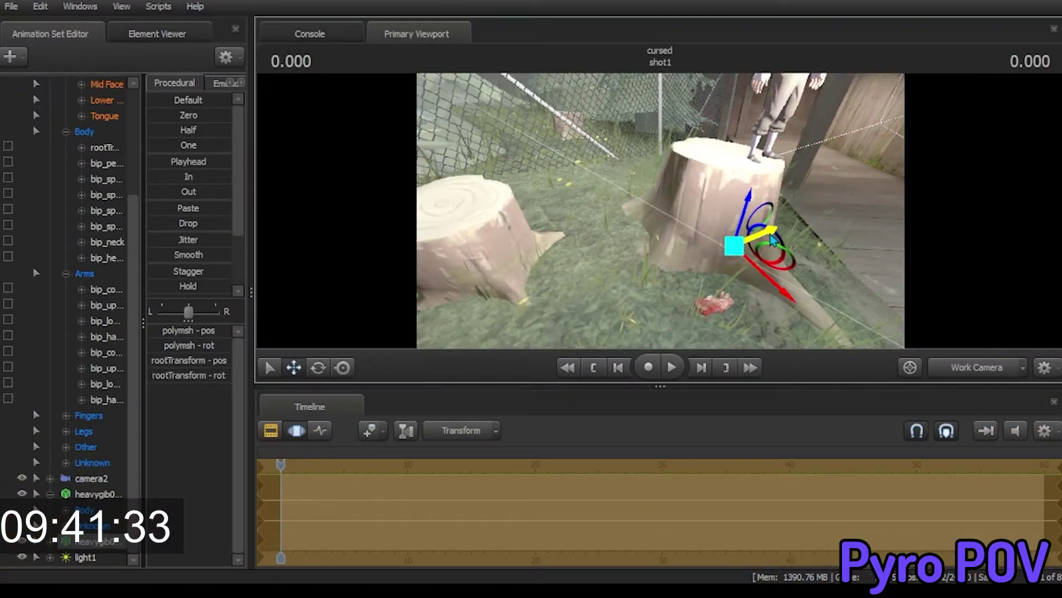
Move the red gib onto Scout's stump top, checking through camera2, then collapse the heavy gib's controls
left_click_drag(773, 239, 777, 232)
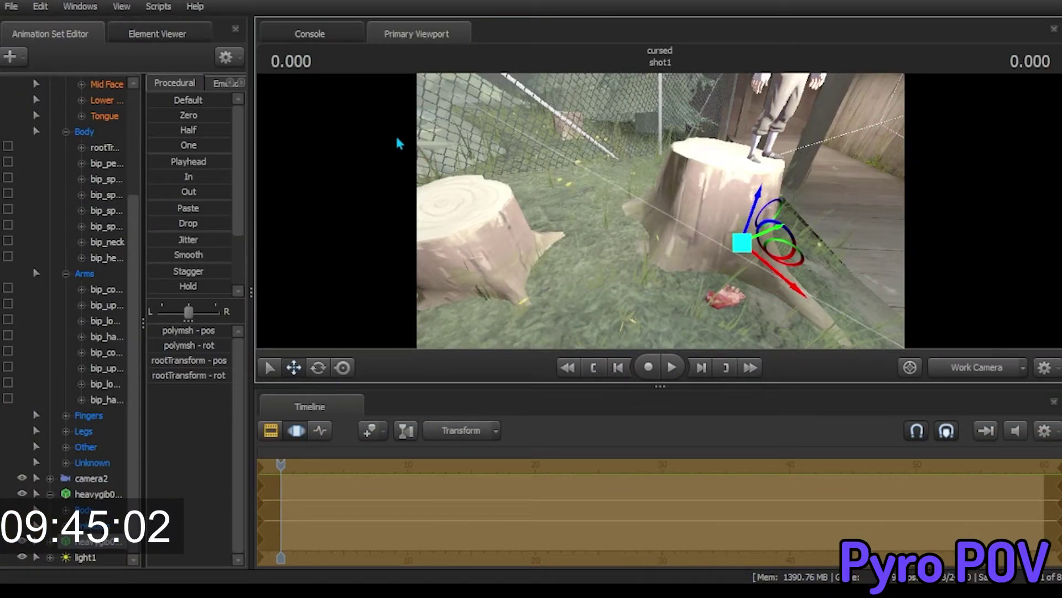
left_click(955, 371)
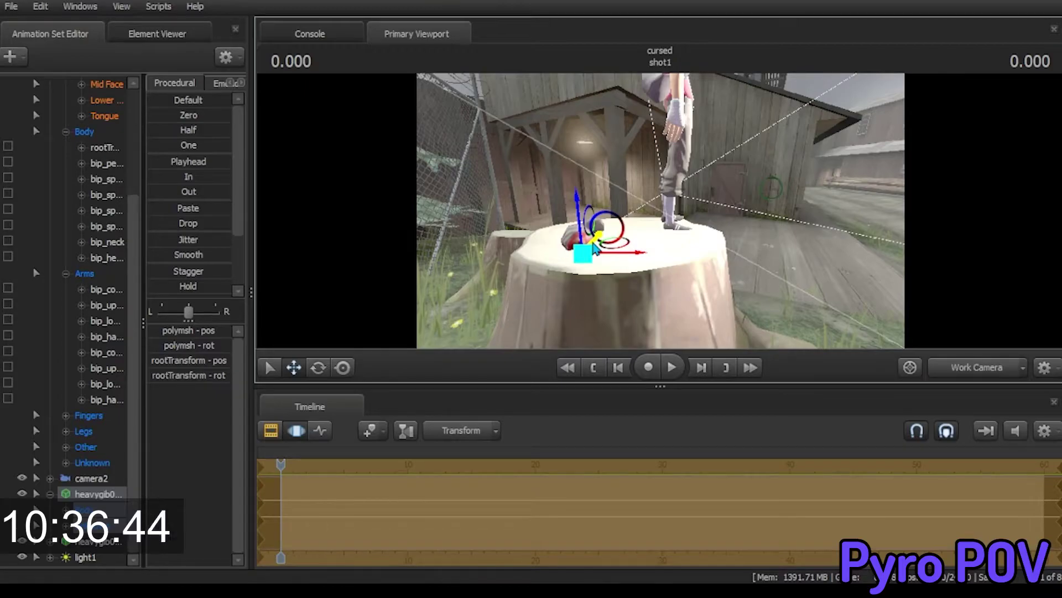
left_click_drag(596, 249, 887, 340)
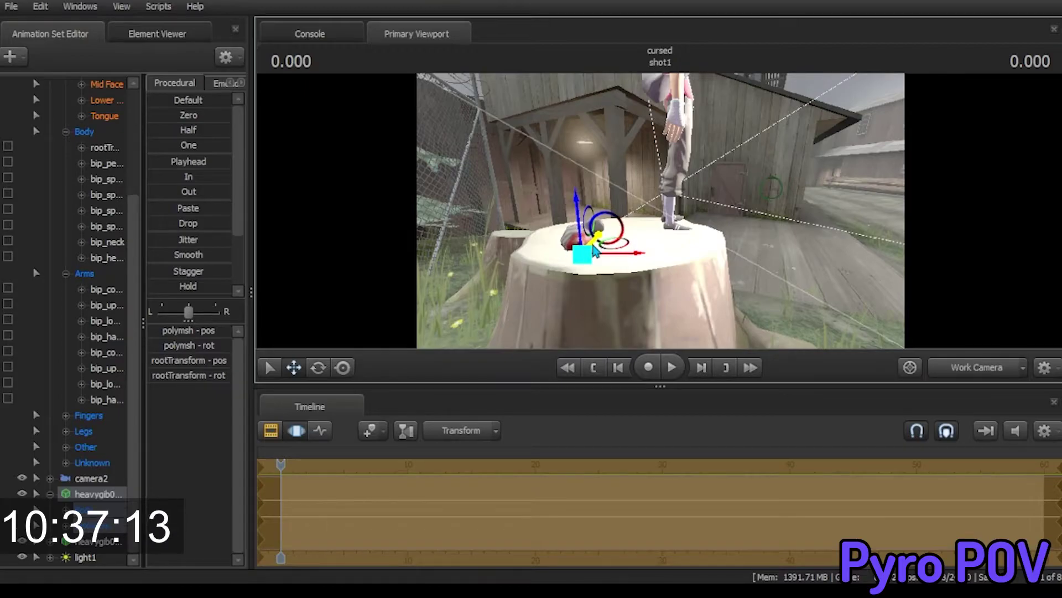
left_click(977, 371)
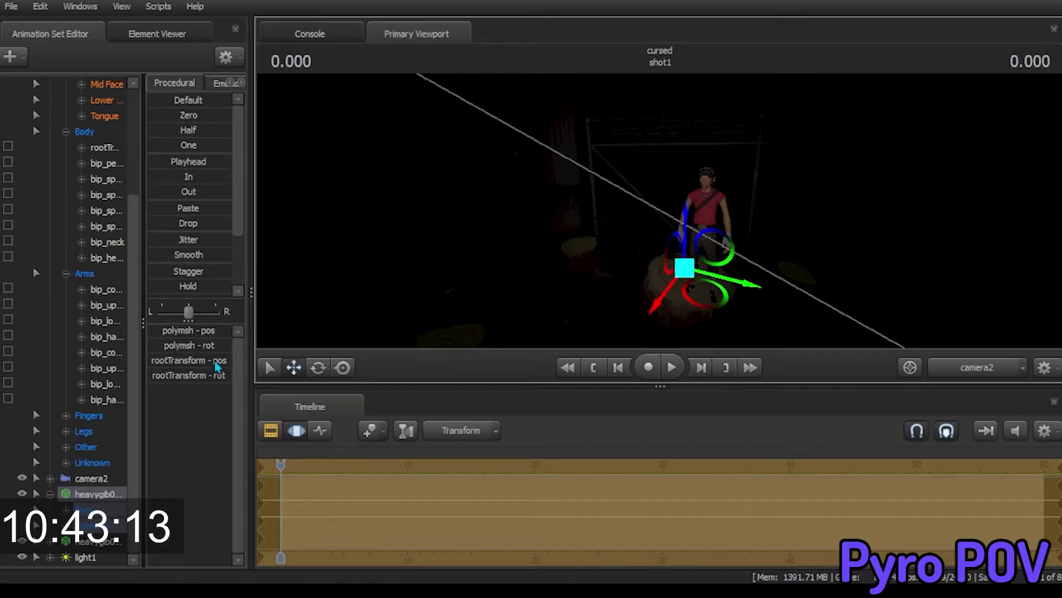
left_click(96, 493)
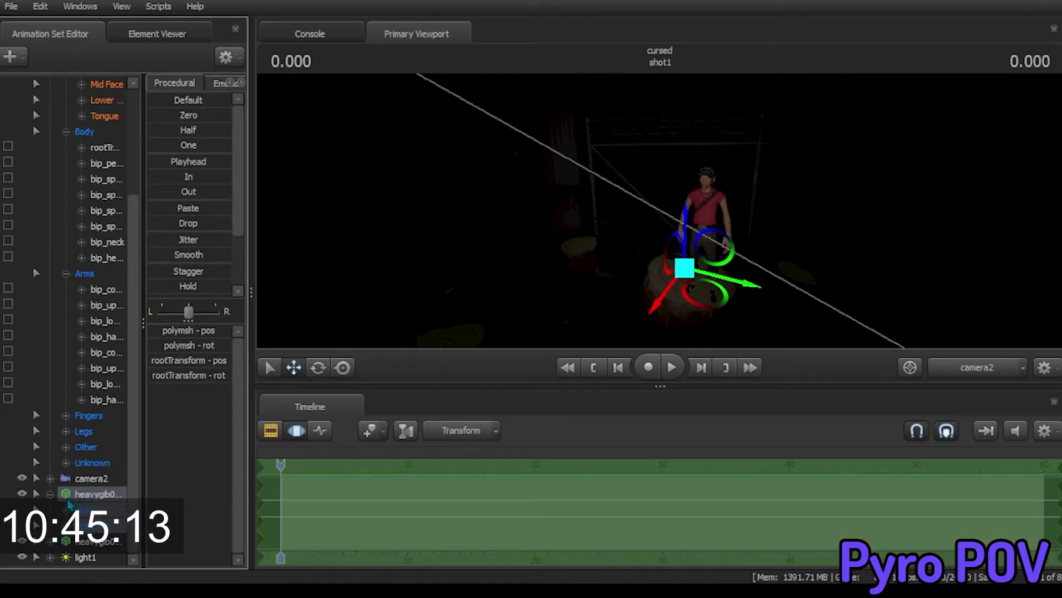
left_click(50, 494)
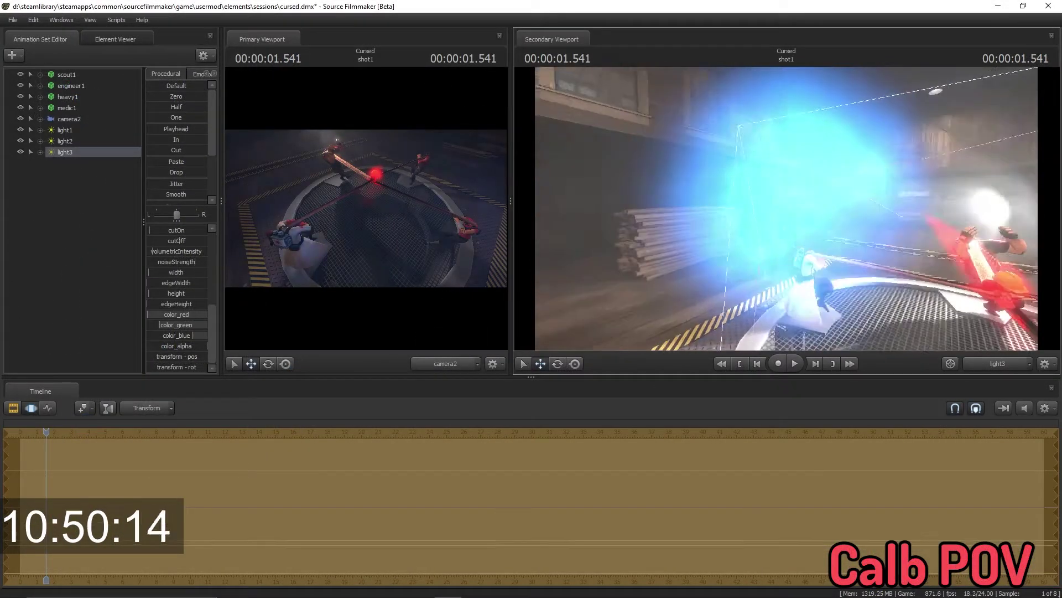
Fly the work camera toward, above and around the warehouse platform
left_click_drag(786, 208, 786, 208)
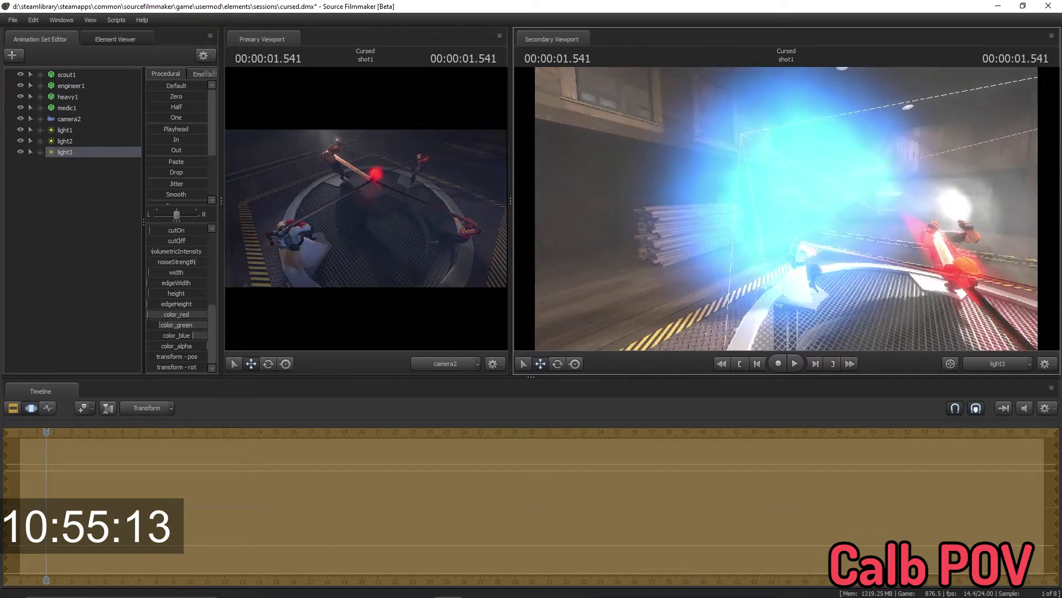
left_click_drag(786, 208, 786, 208)
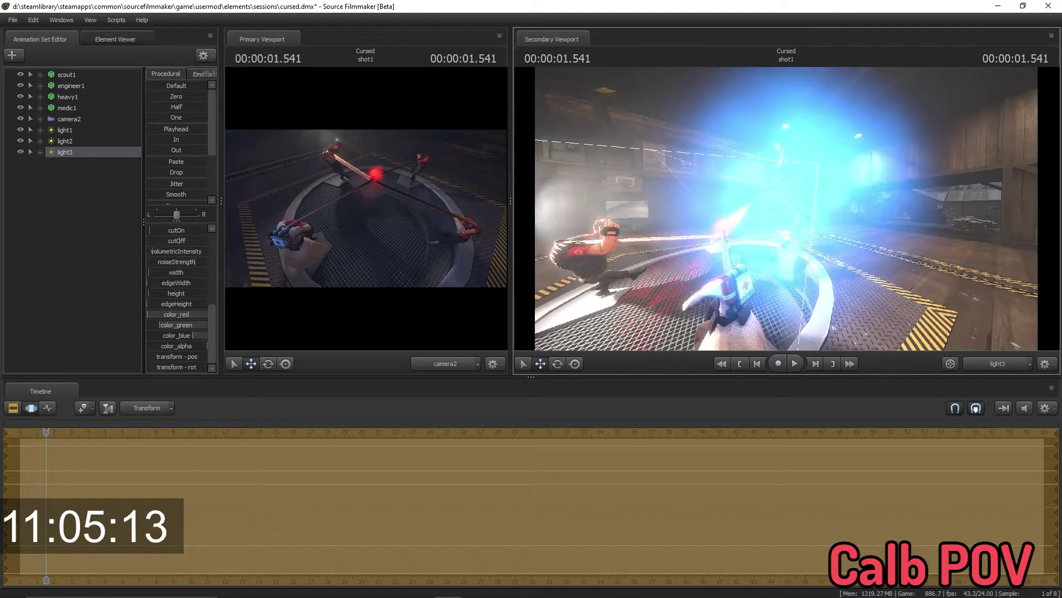
left_click_drag(786, 209, 786, 209)
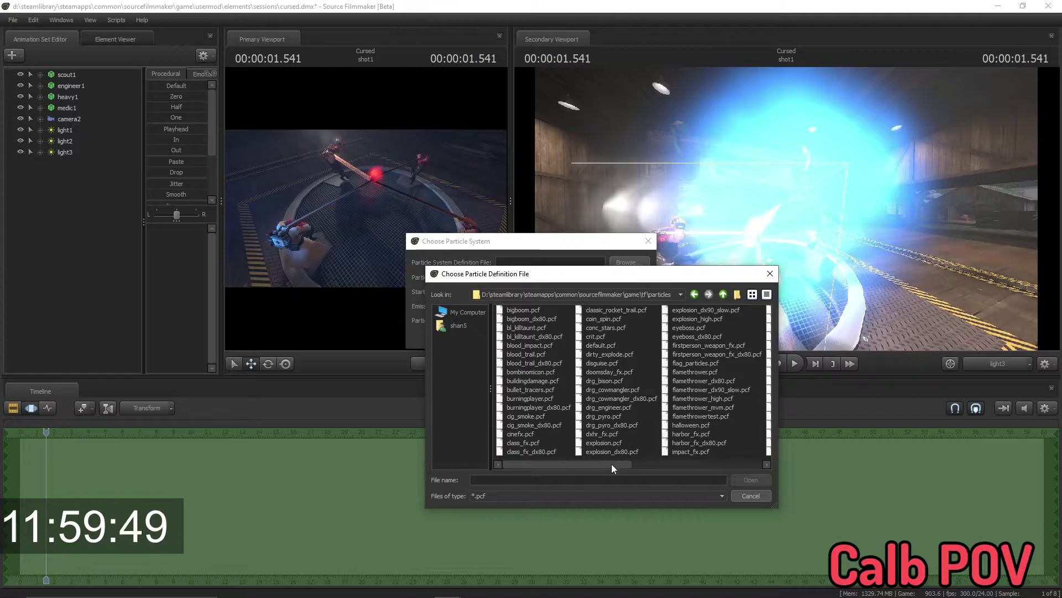
left_click_drag(610, 464, 645, 465)
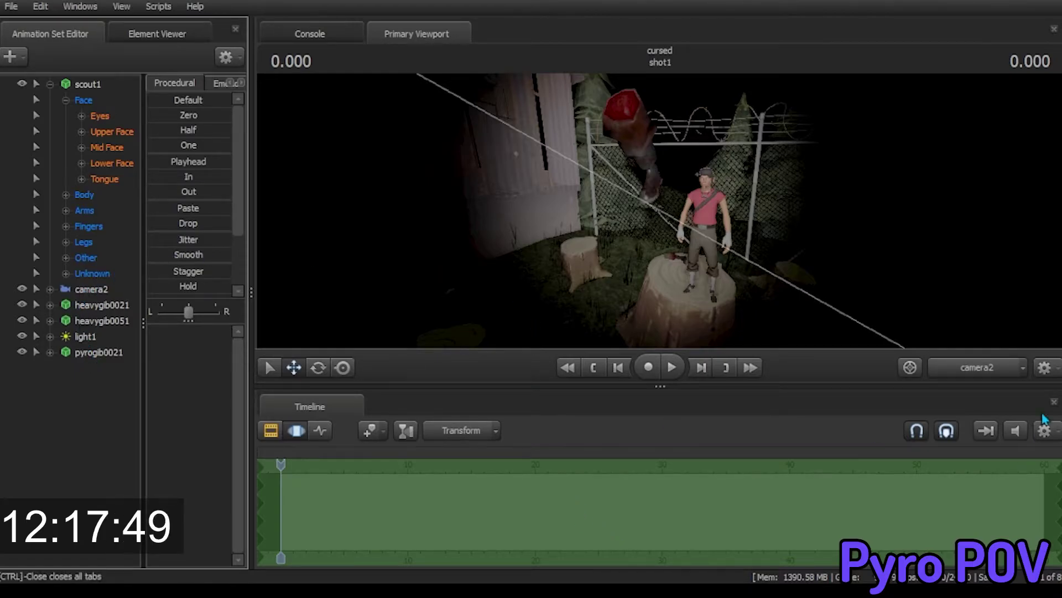
Switch to the Work Camera, select pyrogib0021, and turn the view toward the street
left_click(976, 366)
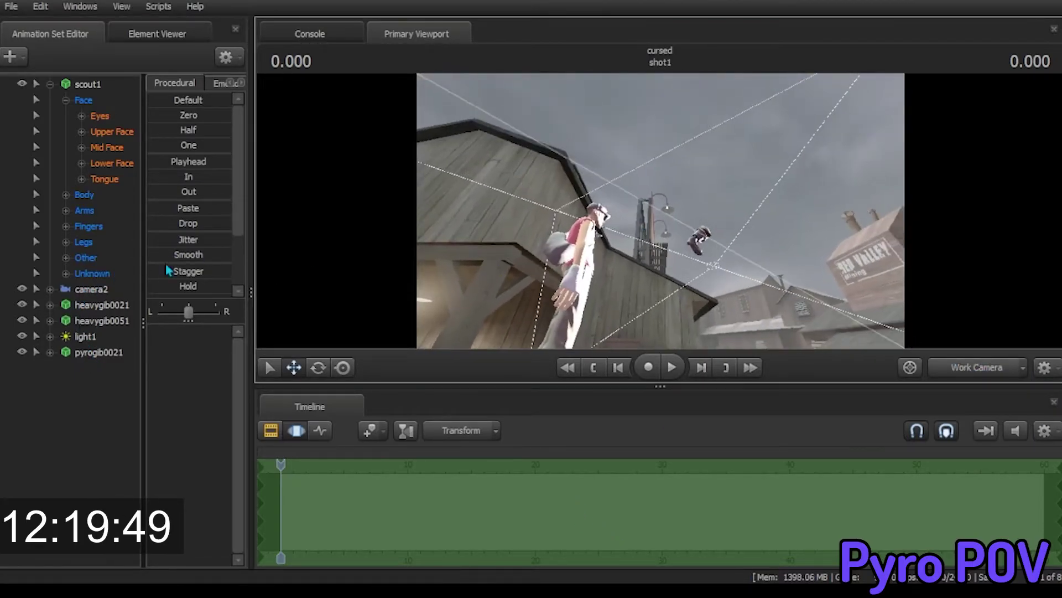
left_click(88, 356)
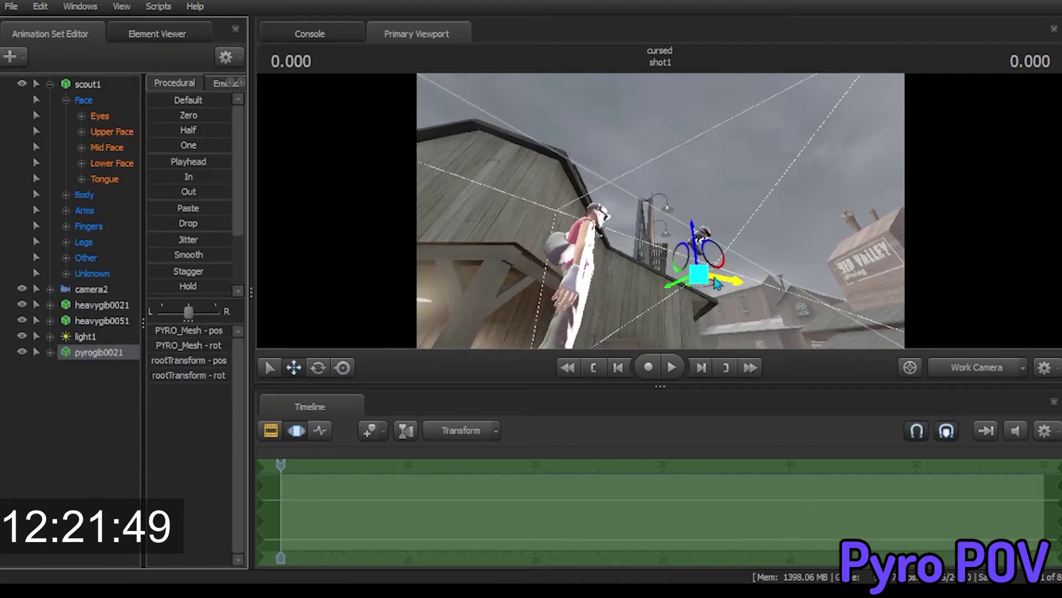
mouse_move(716, 282)
left_mouse_down()
mouse_move(664, 226)
mouse_move(711, 275)
left_mouse_up()
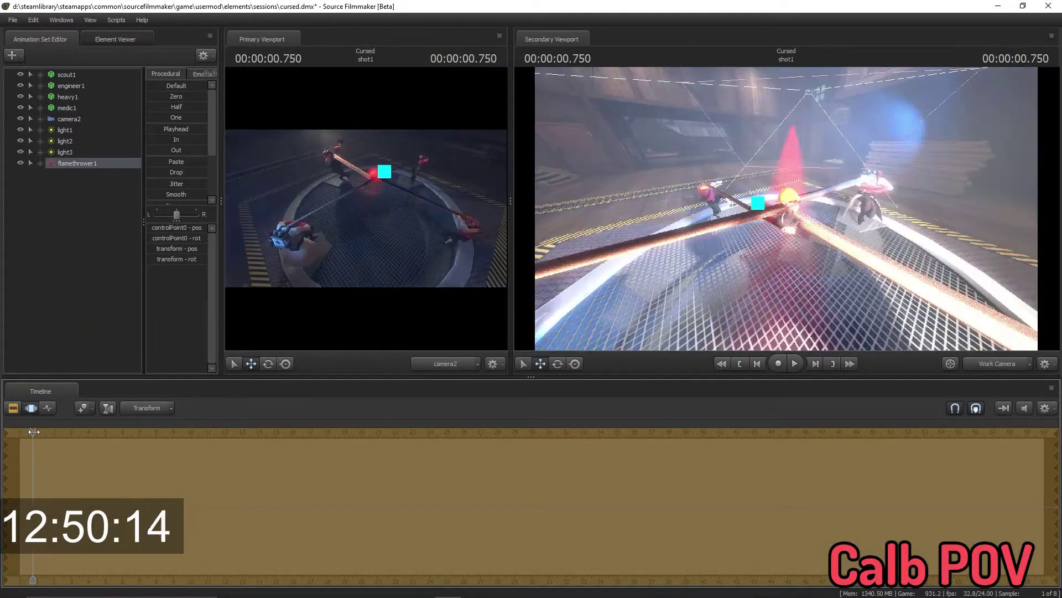
Delete the flamethrower1 effect, scrubbing the timeline before and after to confirm it's gone
left_click_drag(33, 431, 50, 430)
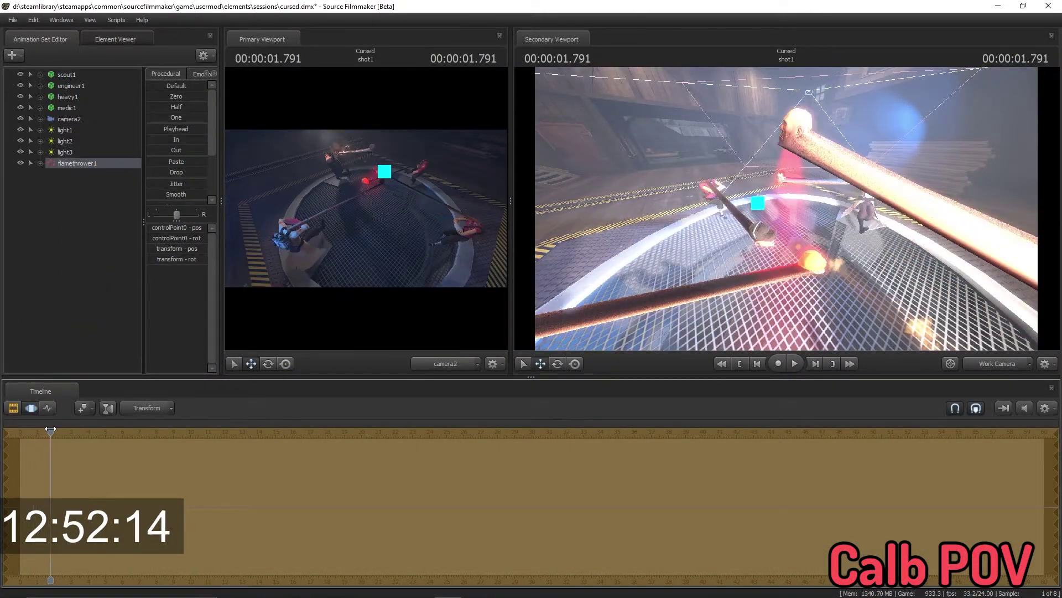
left_click_drag(51, 430, 47, 430)
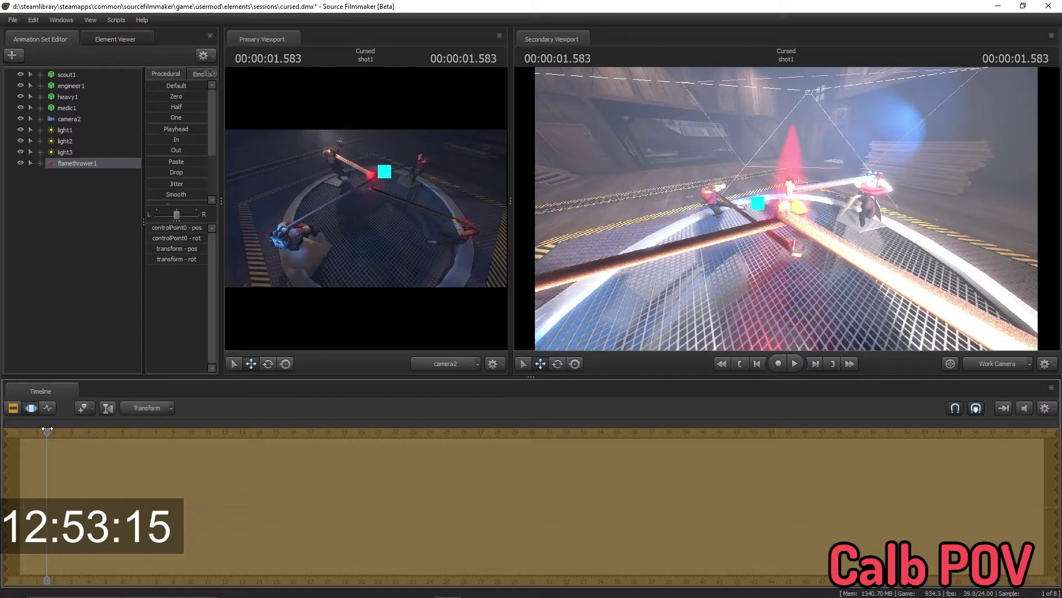
right_click(71, 165)
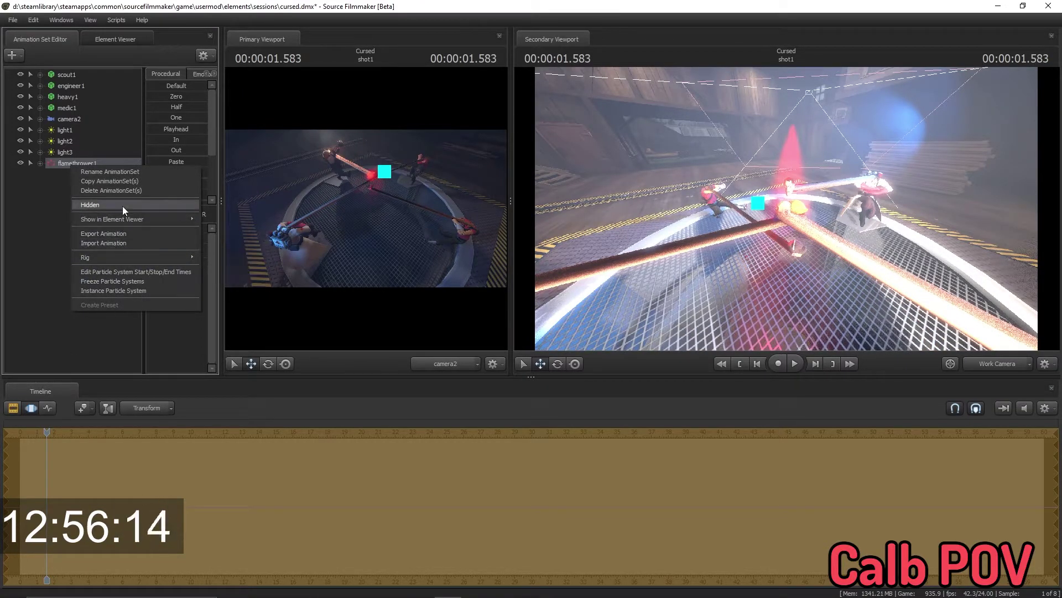
left_click(119, 190)
left_click_drag(47, 430, 46, 430)
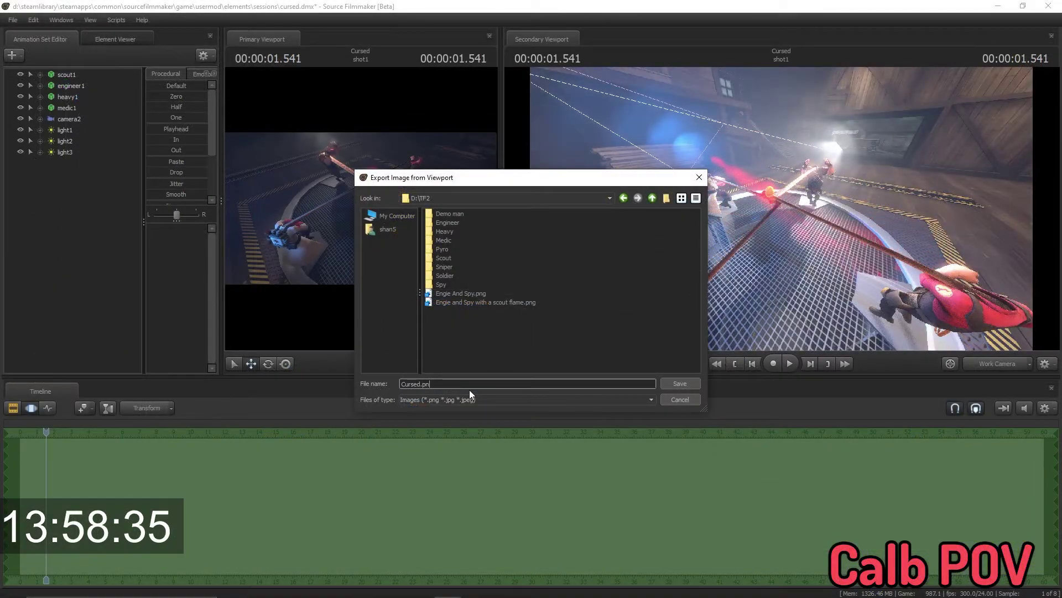
type("g")
Export the overhead shot as Cursed.png and open the exported images folder
key("Return")
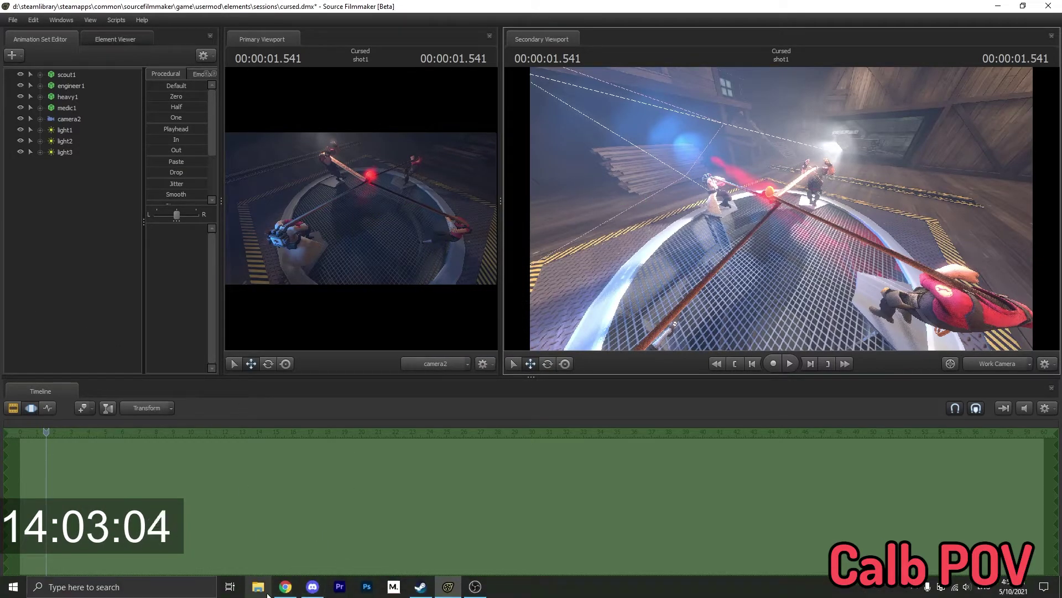
left_click(258, 586)
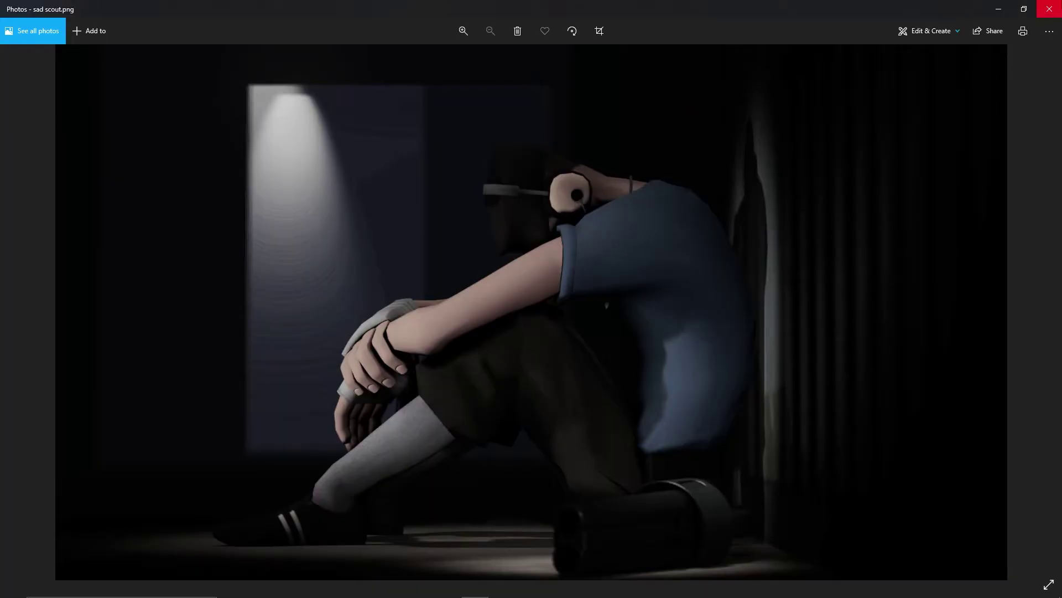
Send sad scout.png in the Discord DM and preview it enlarged
left_click(1049, 8)
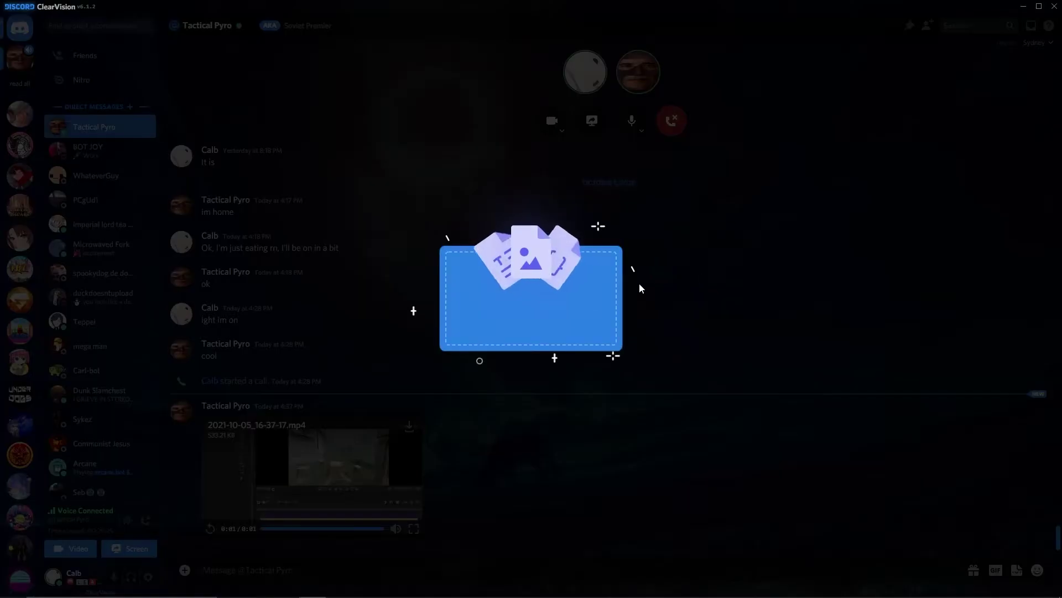
left_click_drag(613, 291, 588, 395)
key("Return")
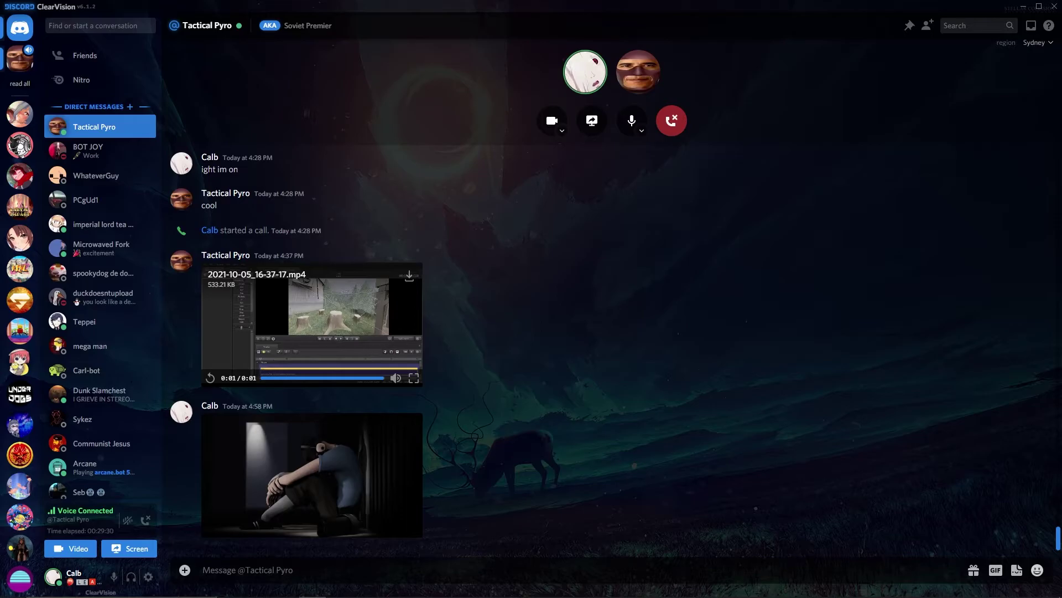
left_click(332, 480)
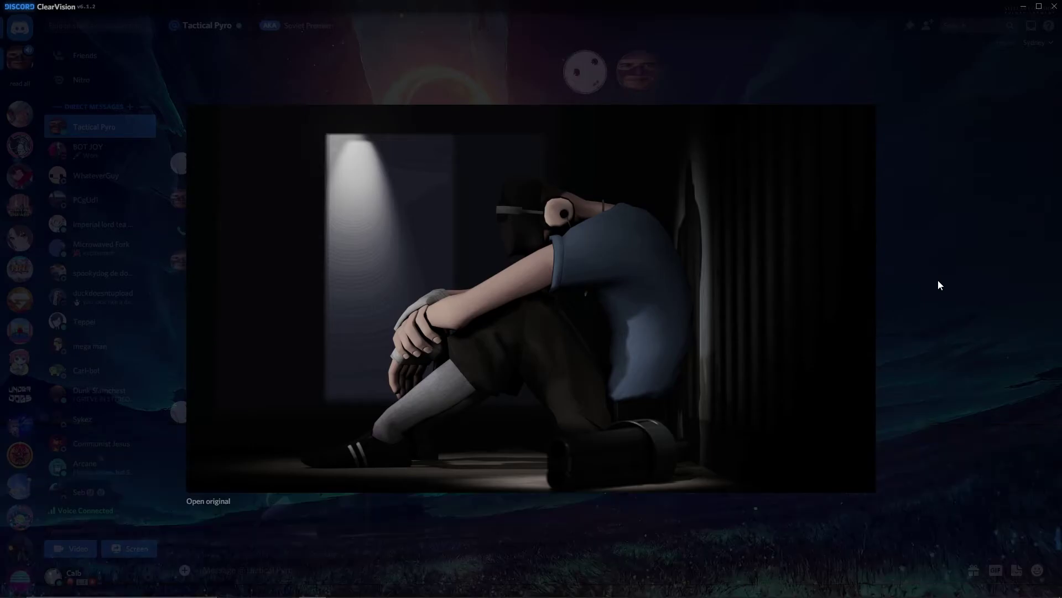
left_click(944, 280)
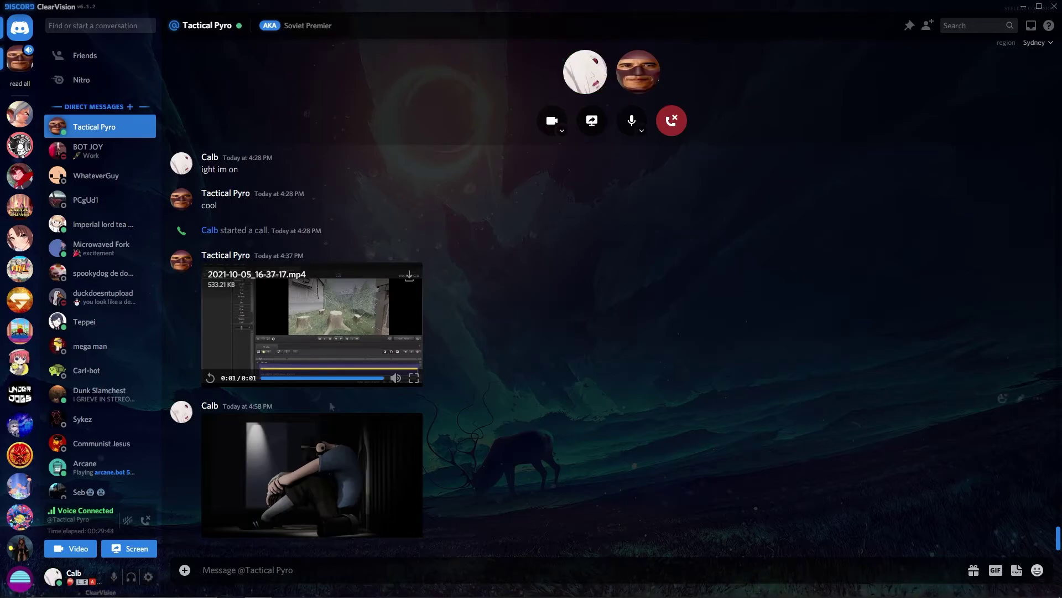
mouse_move(311, 312)
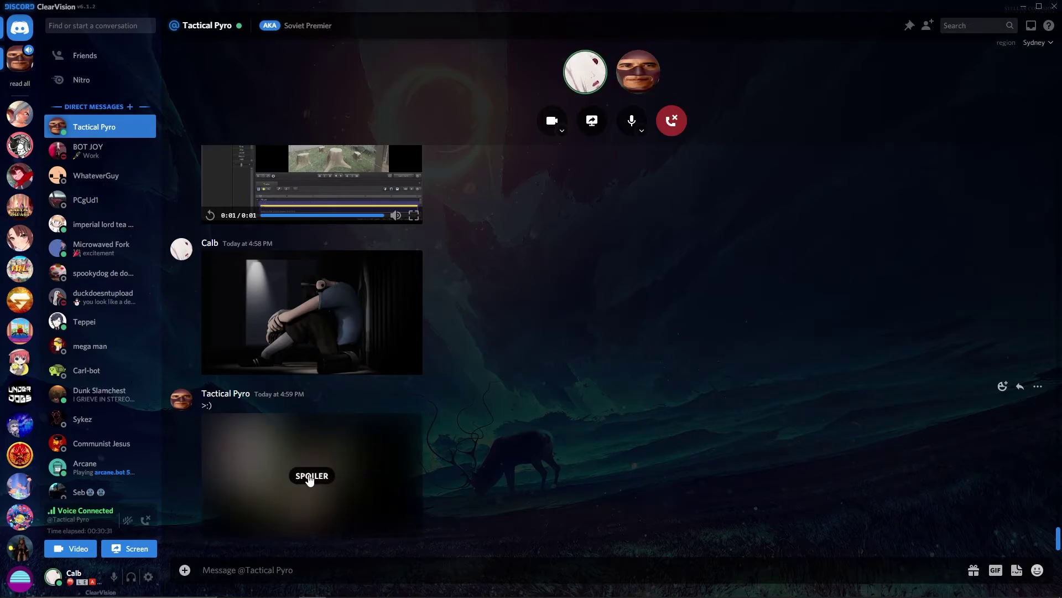
Uncover Tactical Pyro's spoiler reply and view the woodland Scout render enlarged
left_click(309, 479)
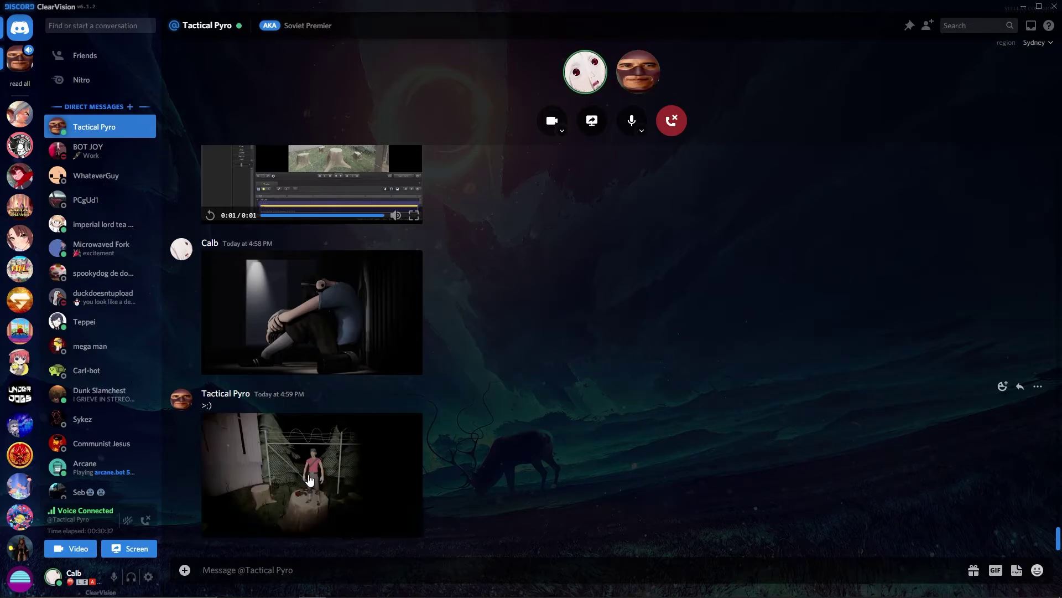
left_click(339, 501)
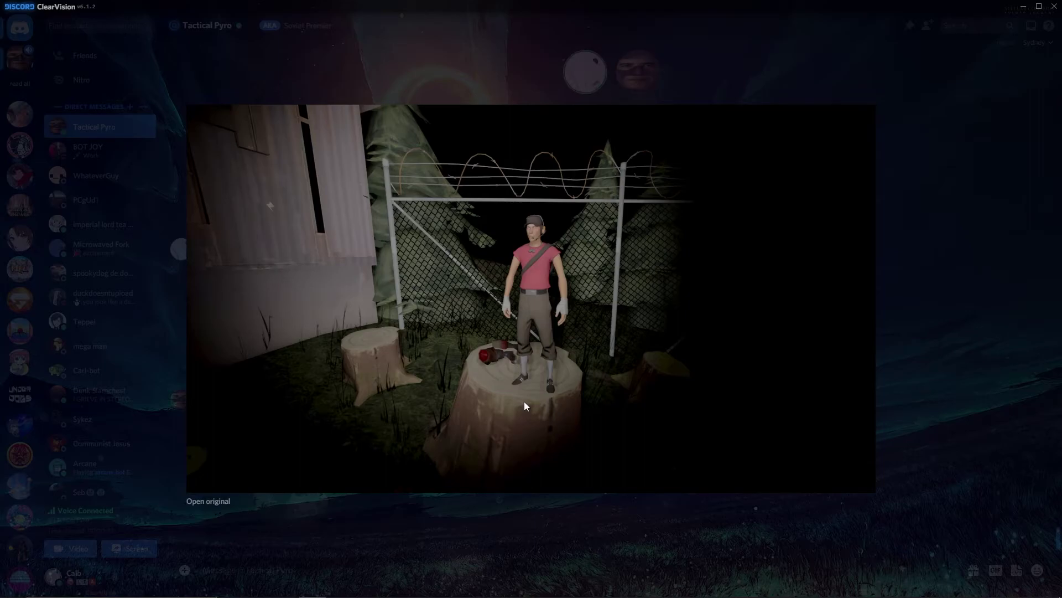
left_click(440, 545)
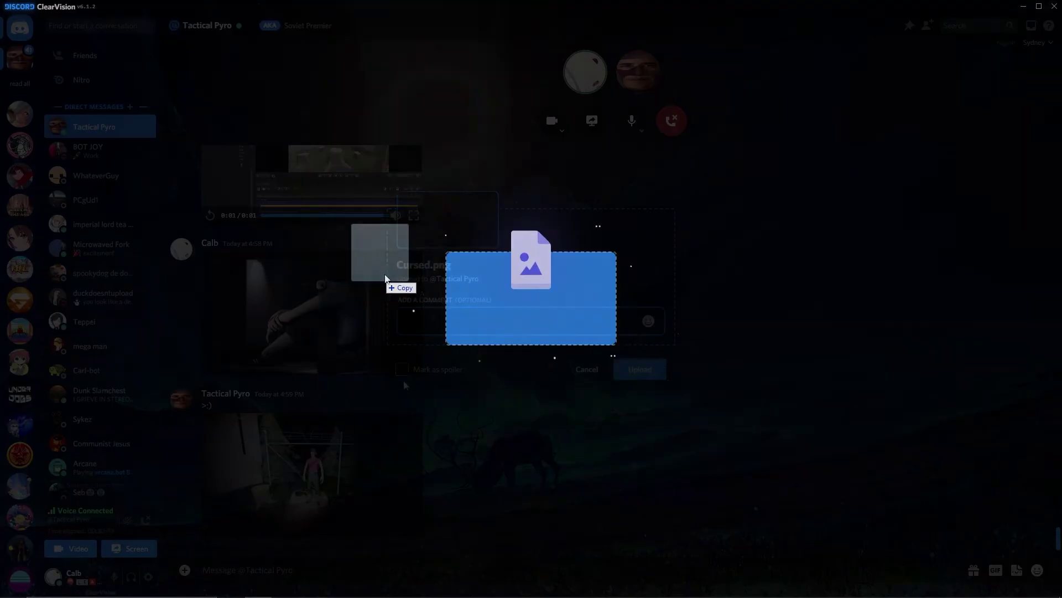
Upload Cursed.png marked as spoiler, then reveal and view it enlarged
left_click_drag(390, 274, 476, 379)
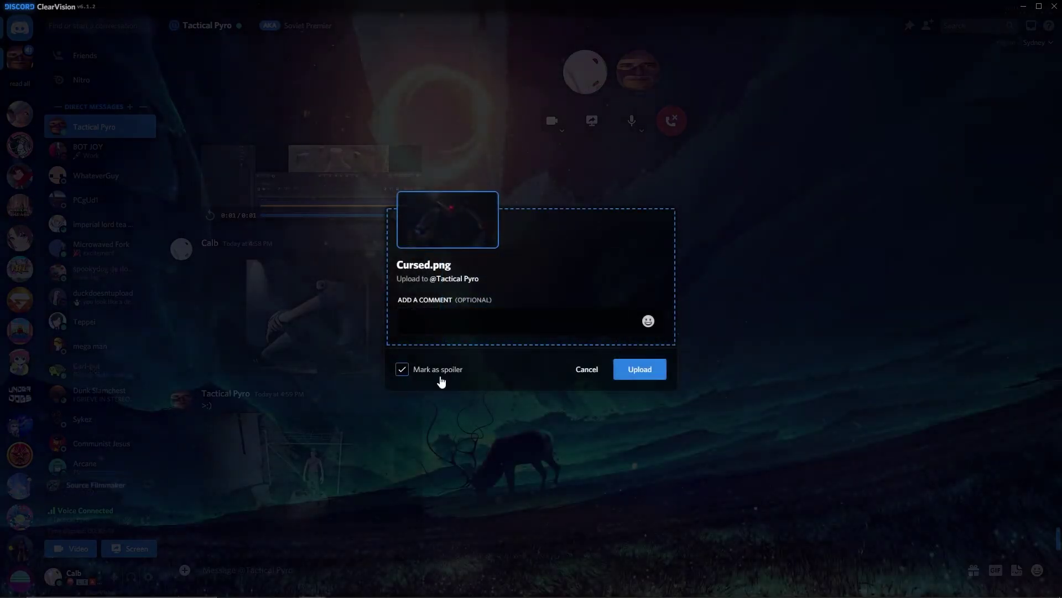
left_click(646, 373)
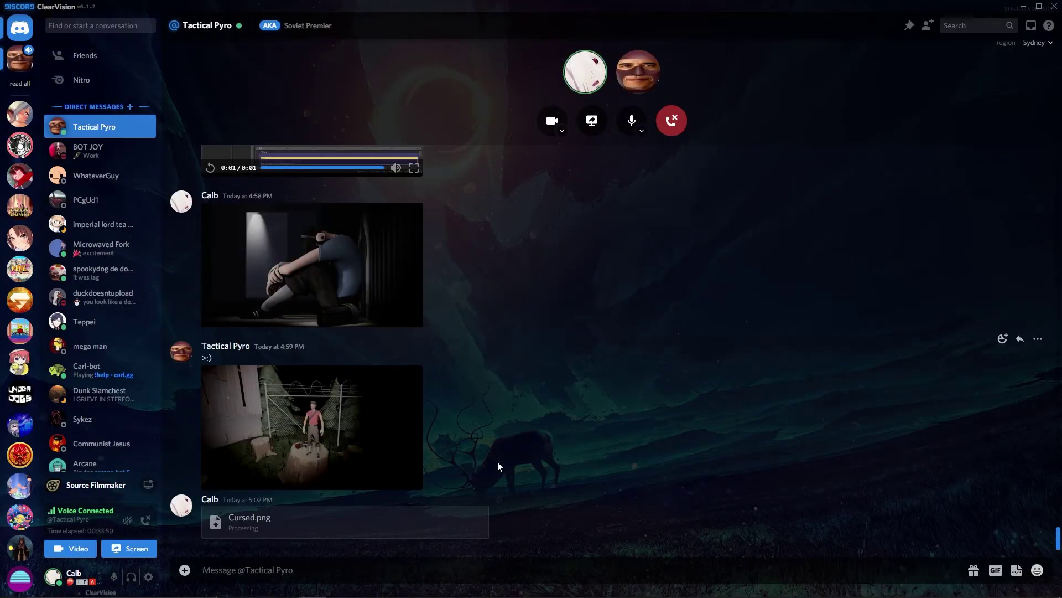
left_click(350, 483)
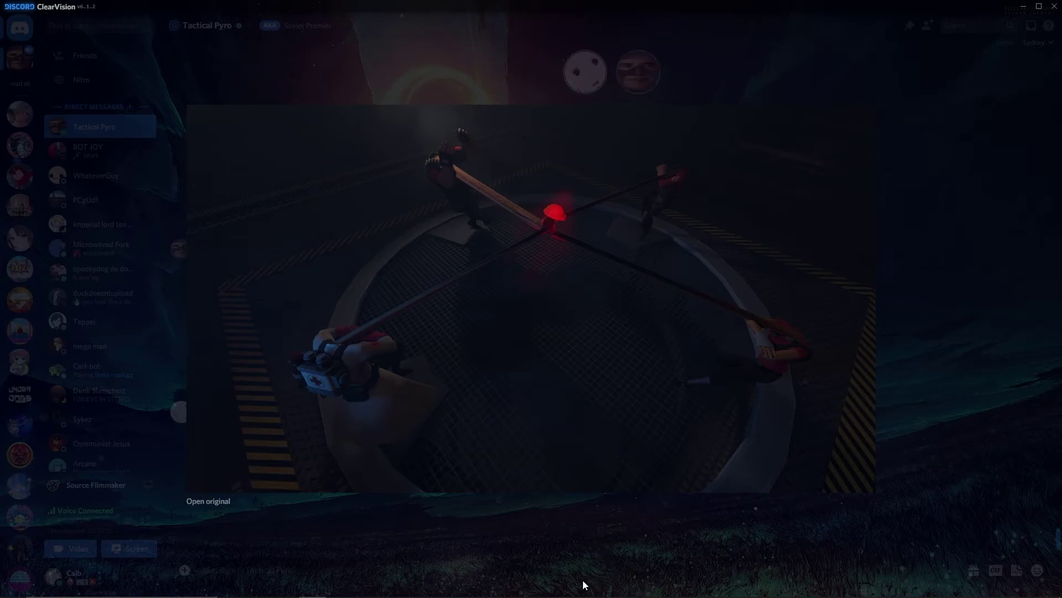
left_click(517, 554)
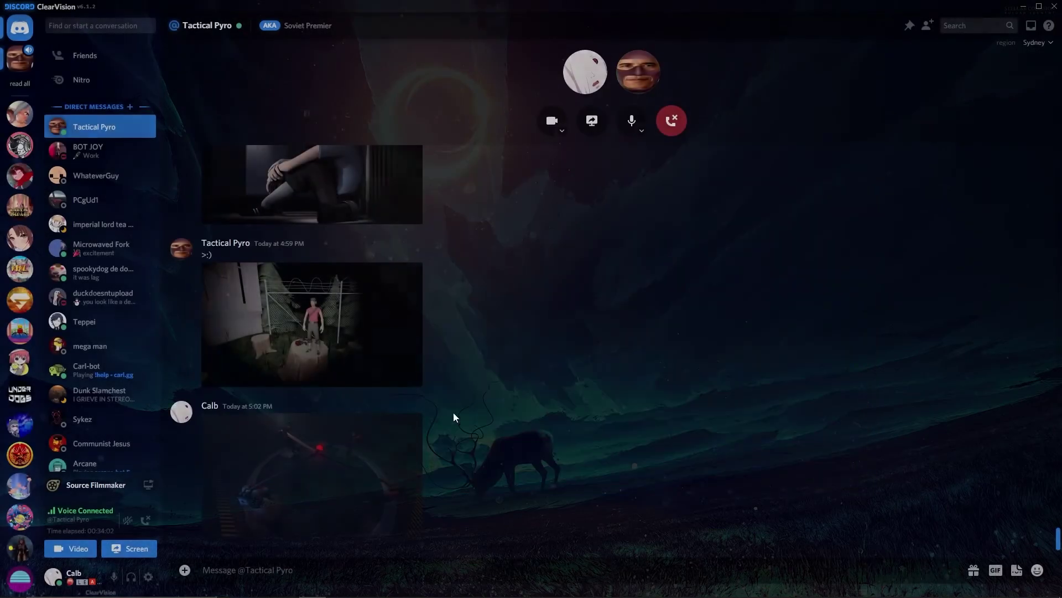
View the Scout picture and the RED team picture enlarged again
left_click(410, 338)
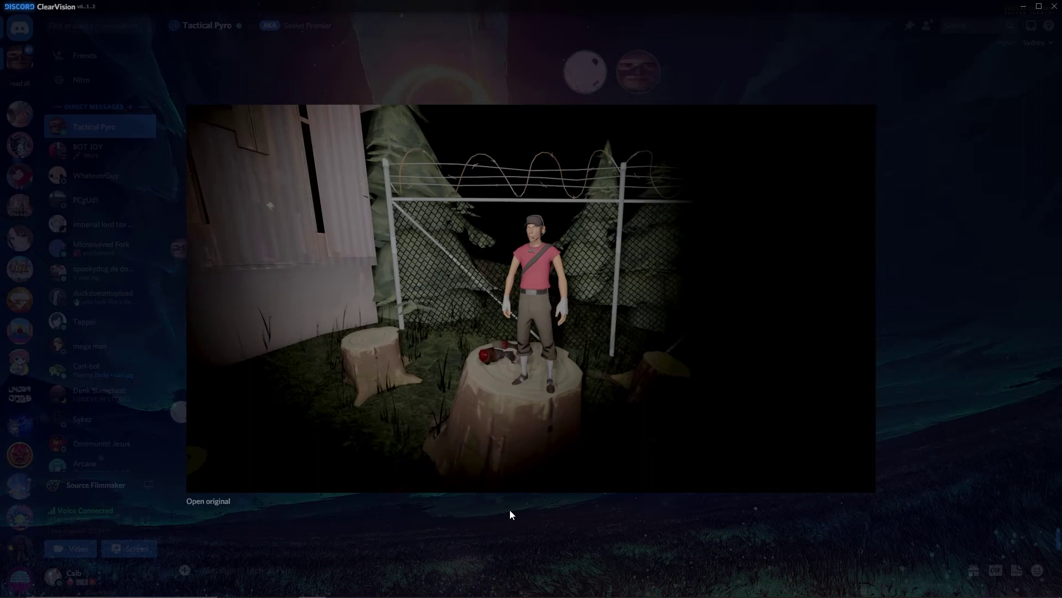
left_click(936, 251)
left_click(388, 483)
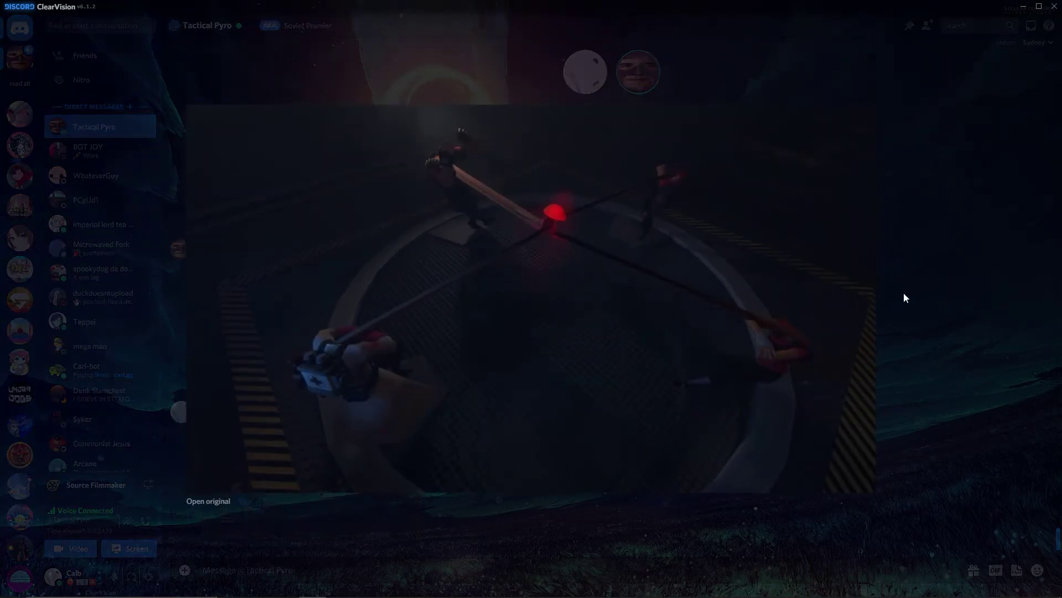
left_click(949, 265)
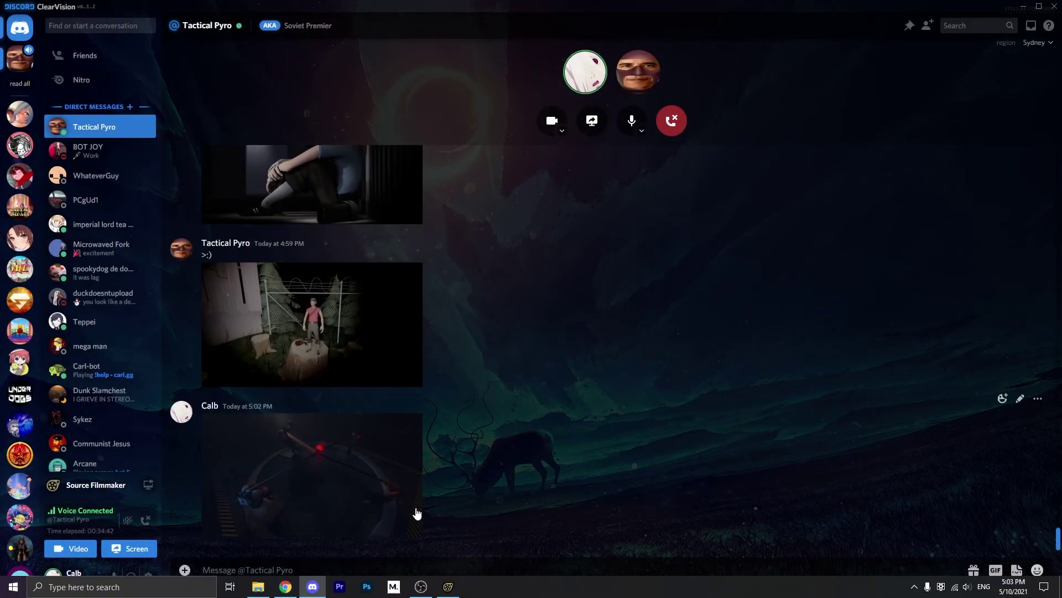
left_click(449, 587)
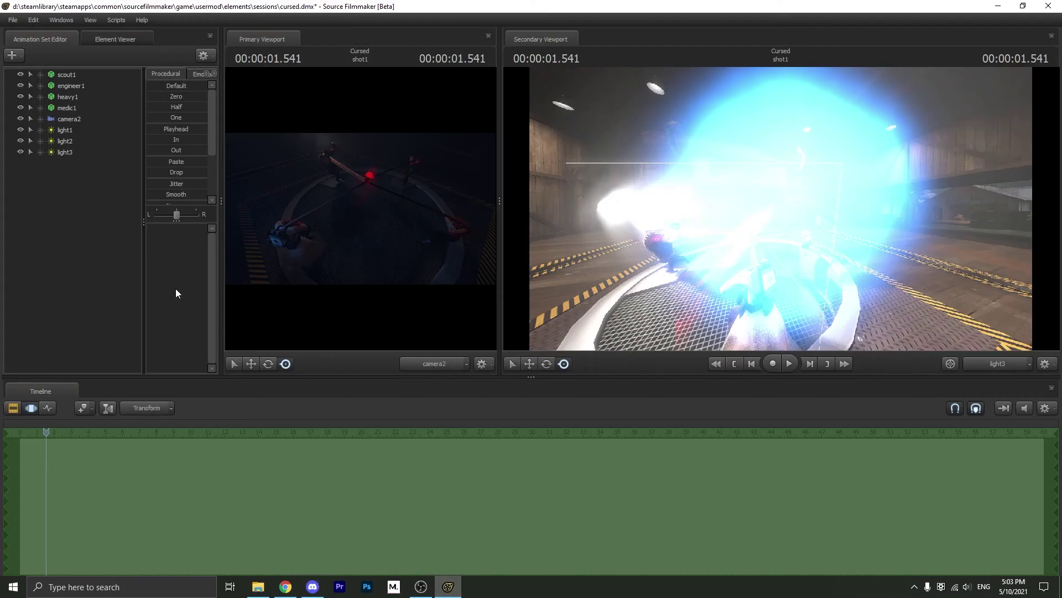
left_click(998, 6)
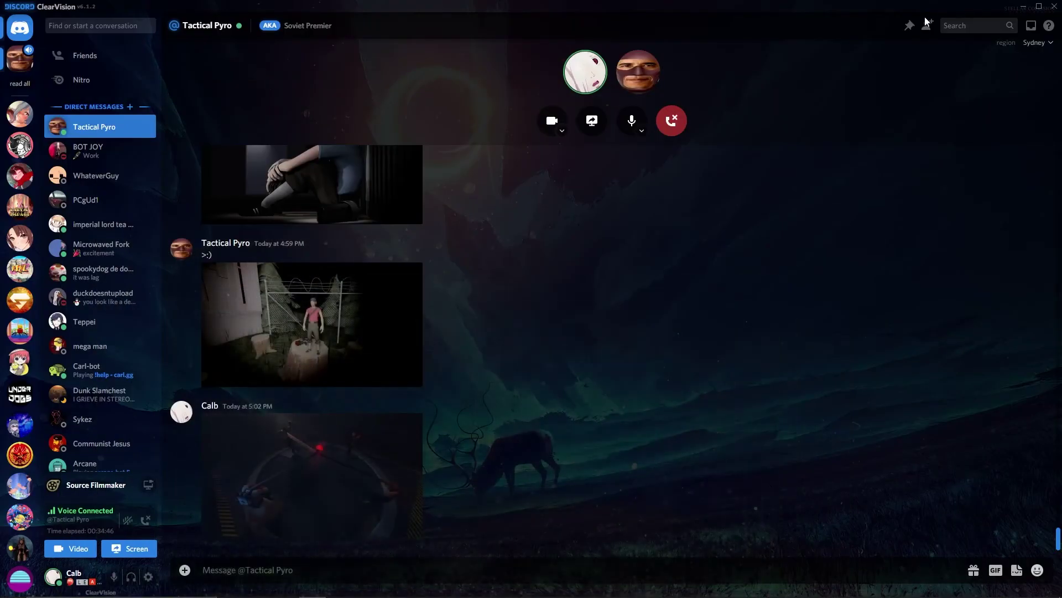